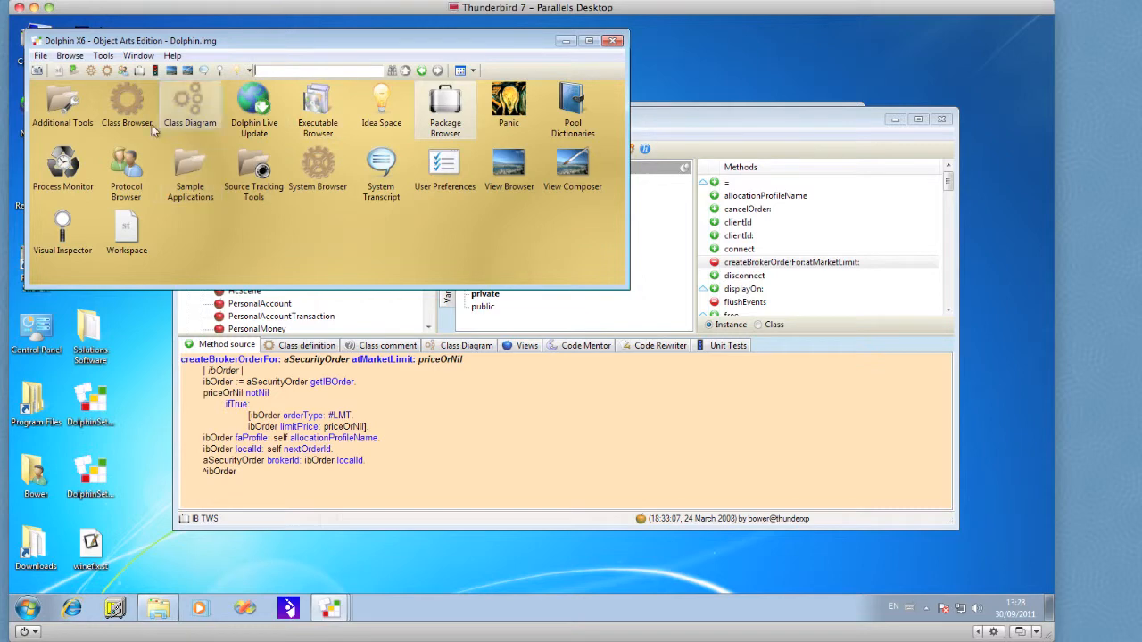
Open the Class Browser in Dolphin X6, then resize and reposition its window in front of the other windows.
double_click(138, 114)
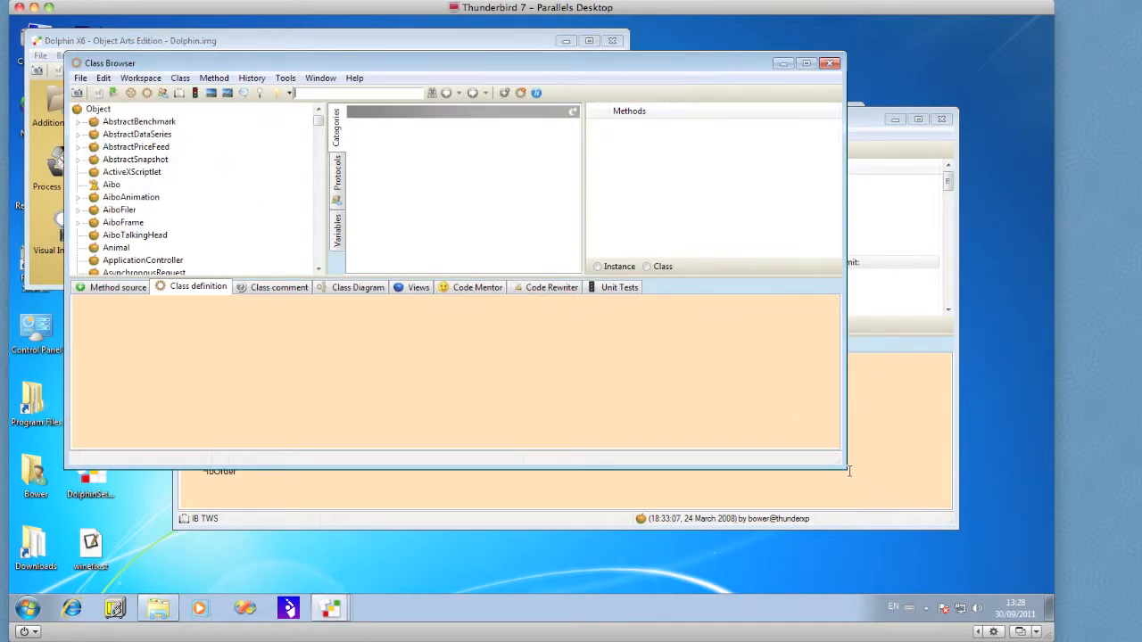
left_click_drag(848, 471, 801, 498)
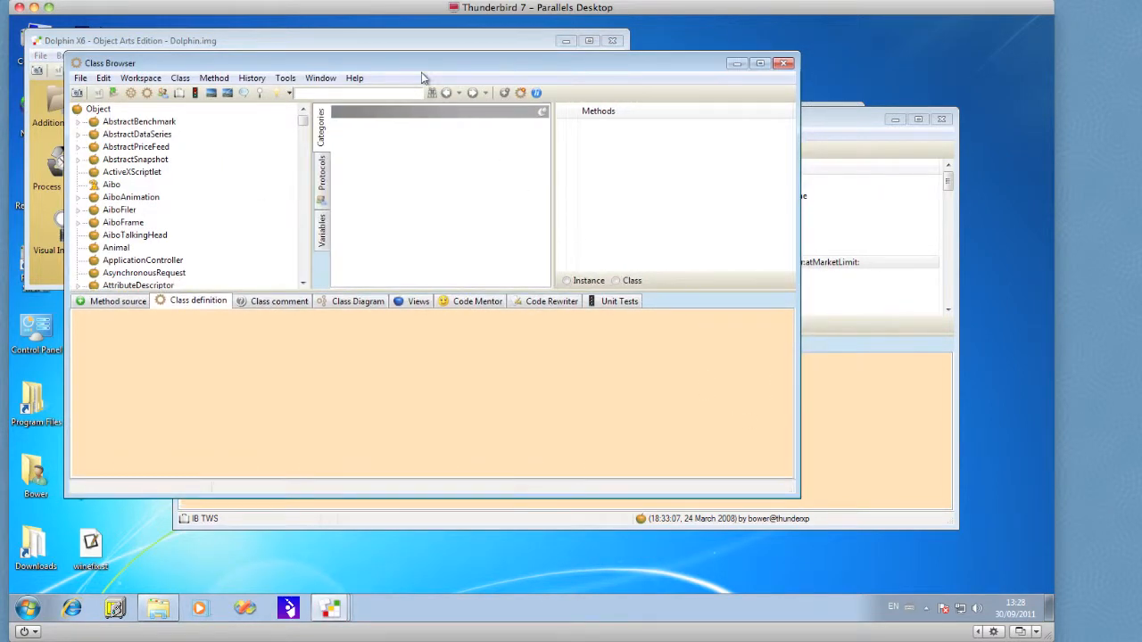
left_click_drag(422, 66, 416, 116)
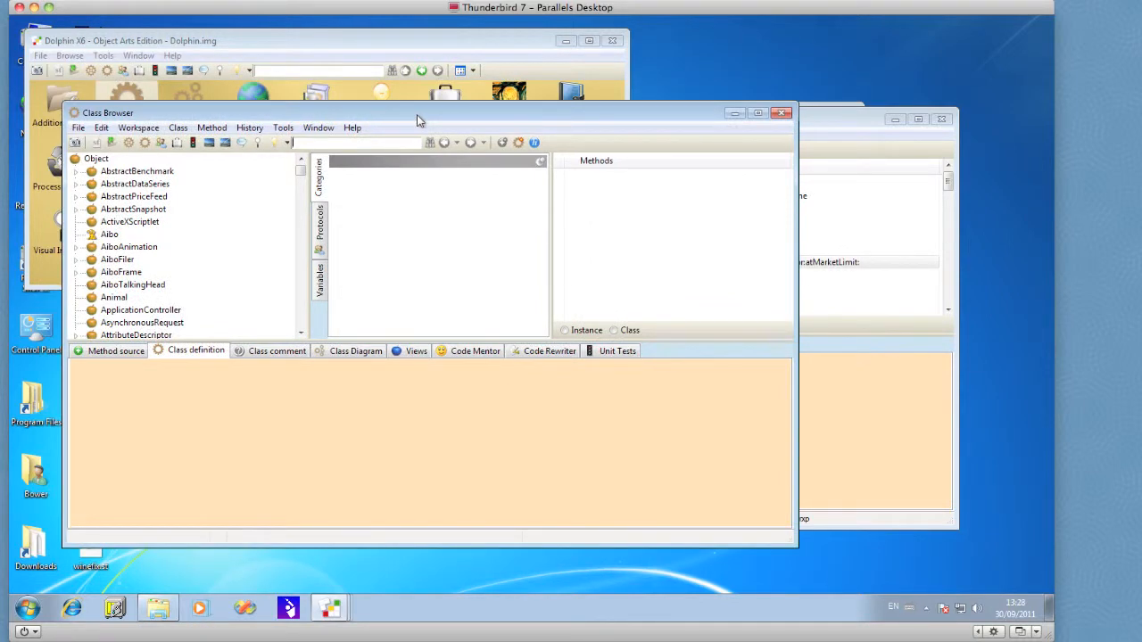
left_click_drag(422, 114, 456, 131)
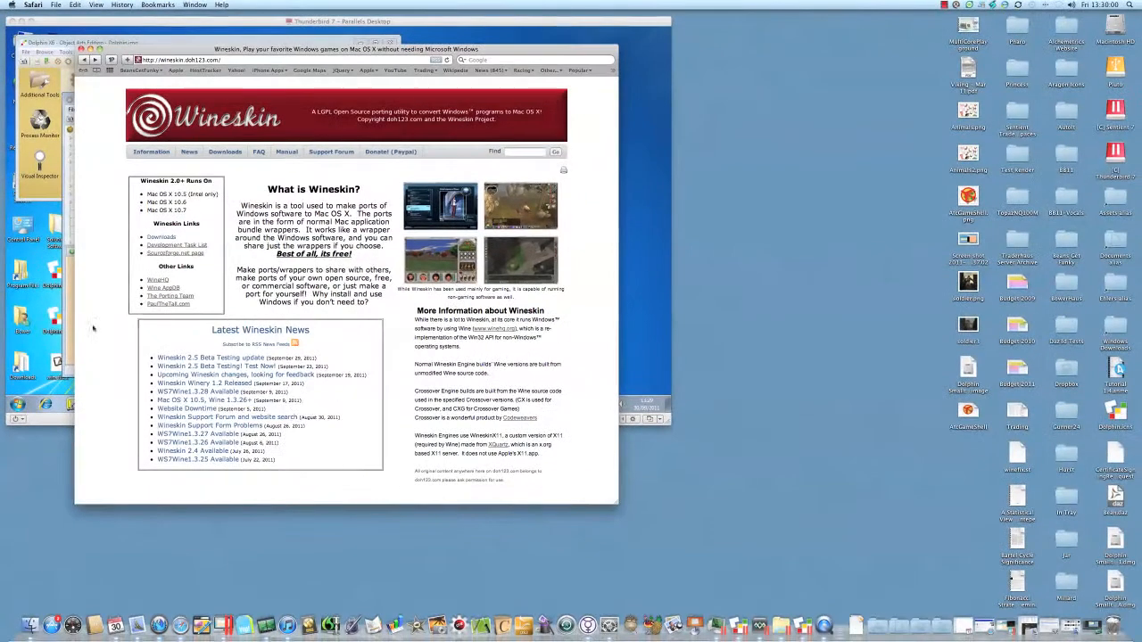
Open the Applications folder in a new Finder window and launch Wineskin Winery.
left_click(56, 5)
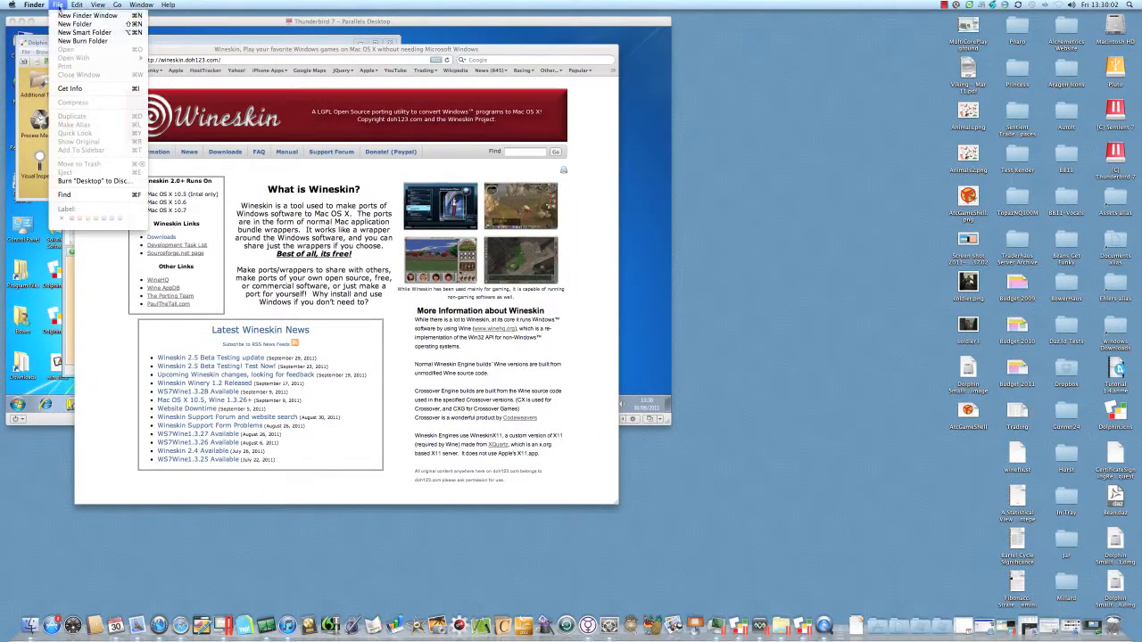
left_click(71, 14)
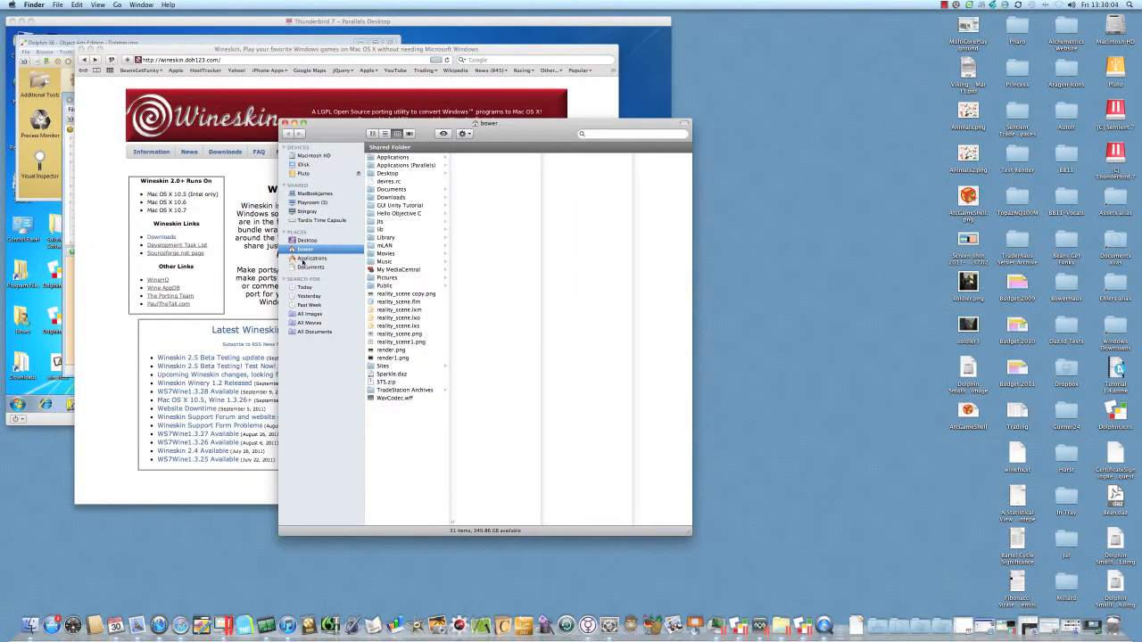
left_click(304, 259)
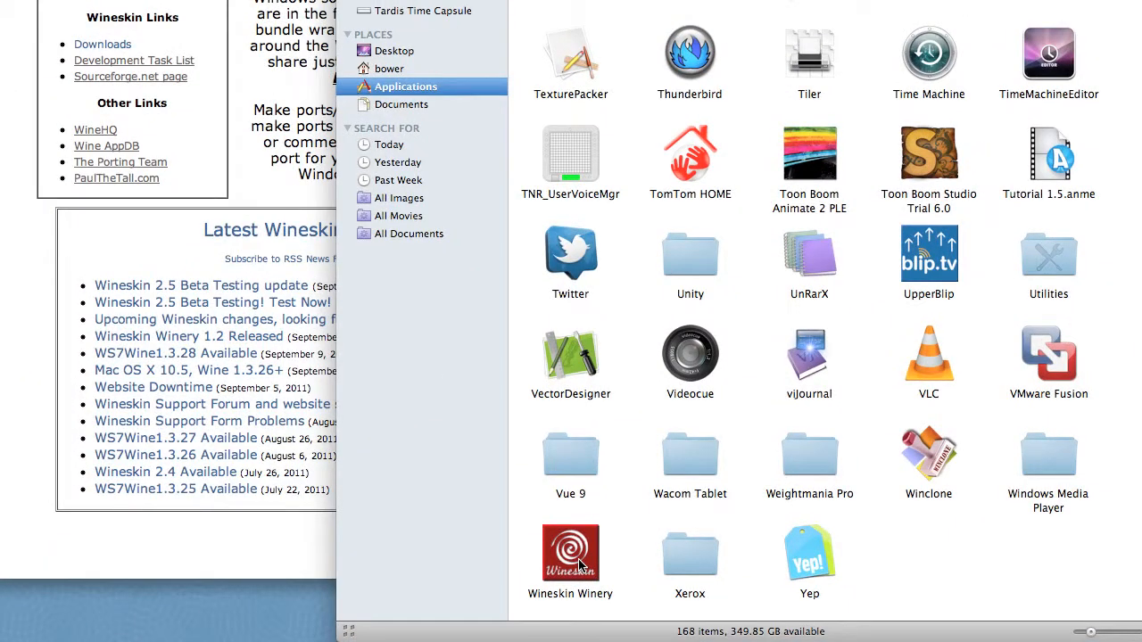
double_click(571, 558)
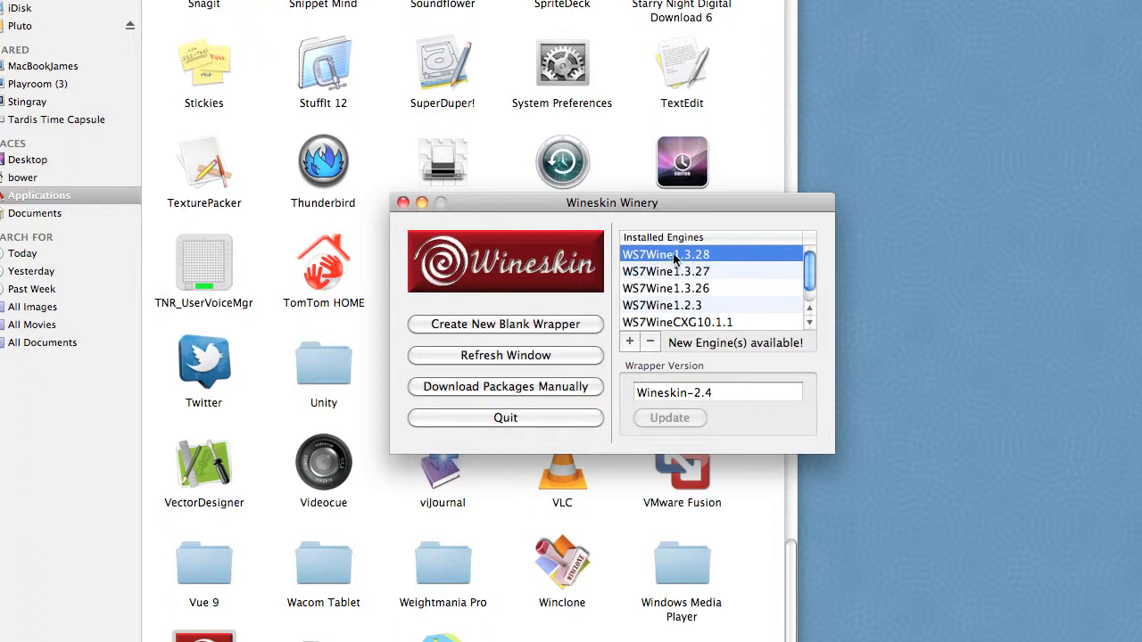
Create a new blank wrapper named "Dolphin CE" using the WS7Wine1.3.28 engine.
left_click(460, 327)
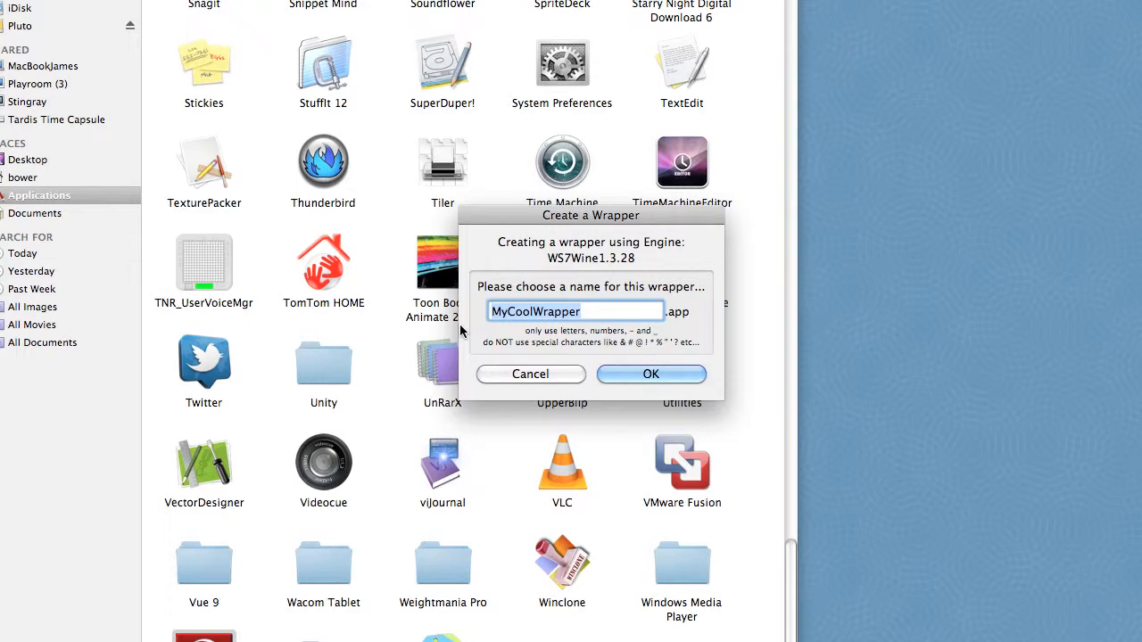
type("Dolphin ")
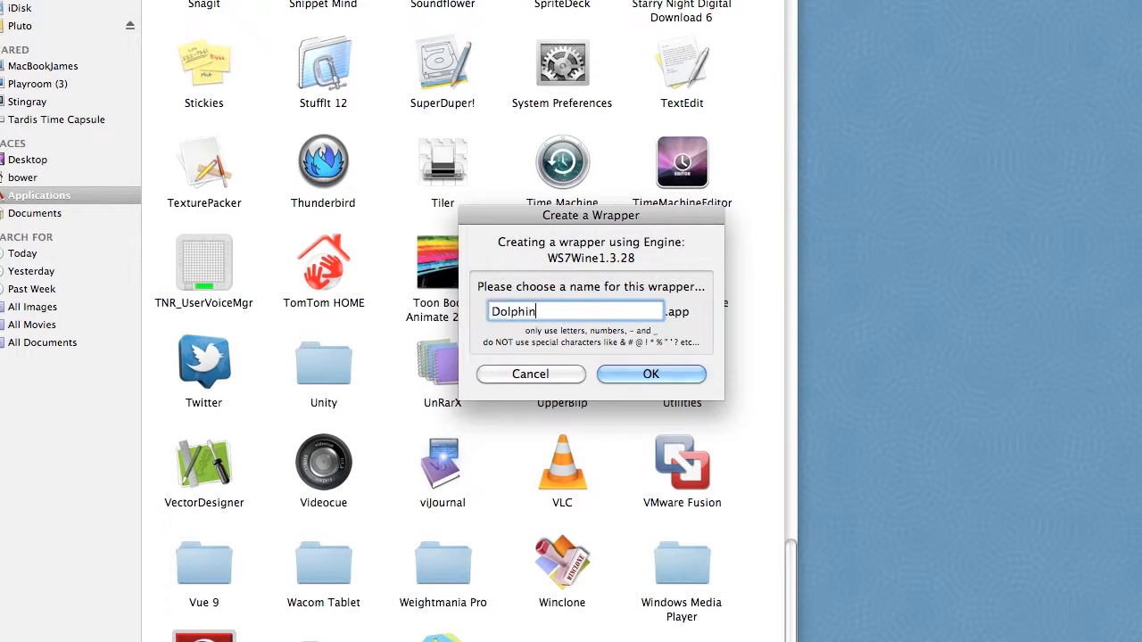
type("CE")
left_click(650, 375)
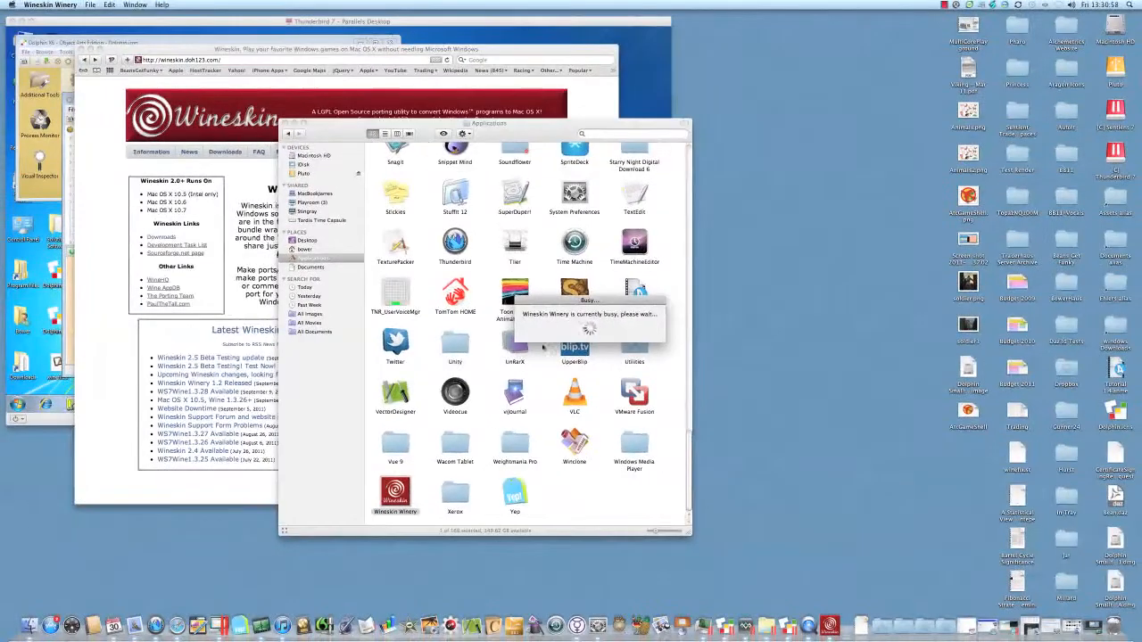
Clear the Safari, Dolphin, Parallels Desktop and Applications folder windows off the desktop.
left_click(88, 51)
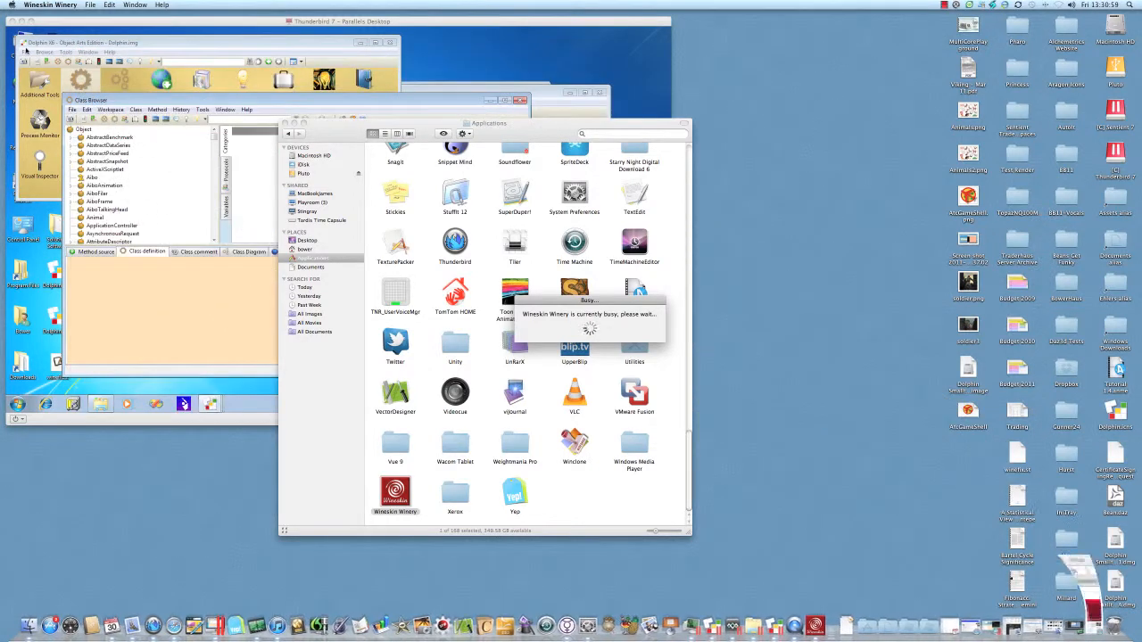
left_click(389, 43)
left_click(346, 244)
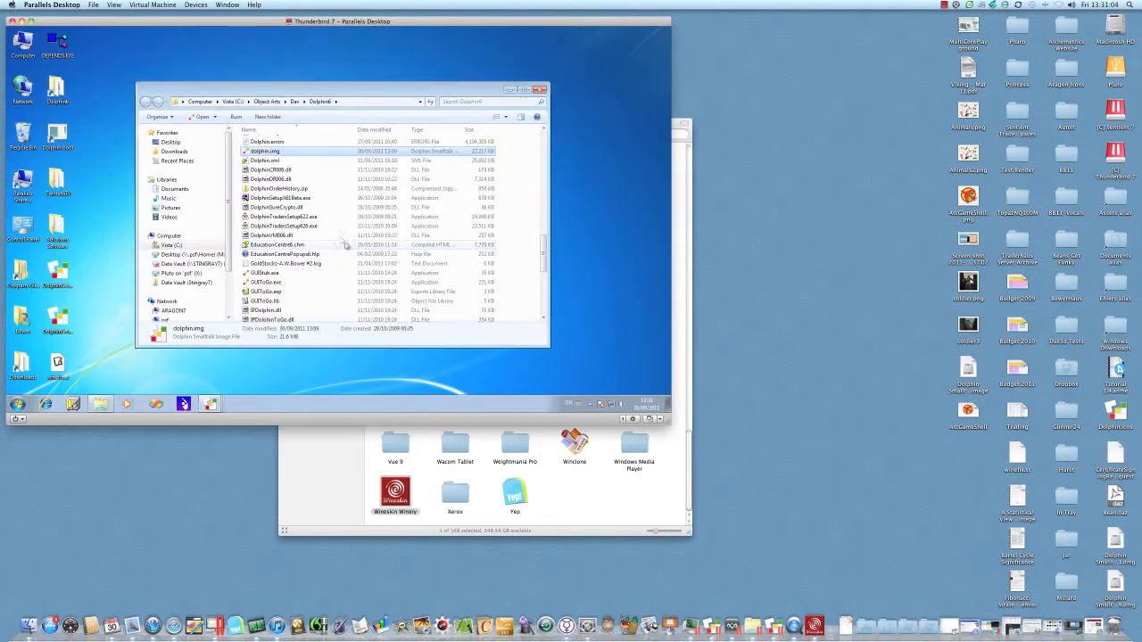
left_click(22, 23)
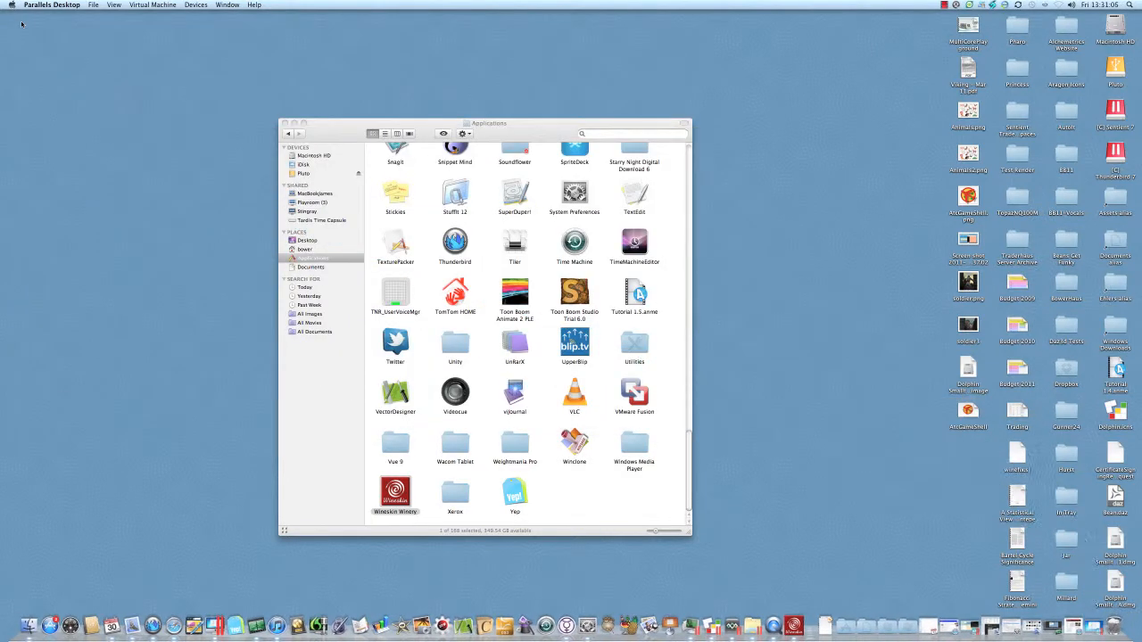
left_click(285, 124)
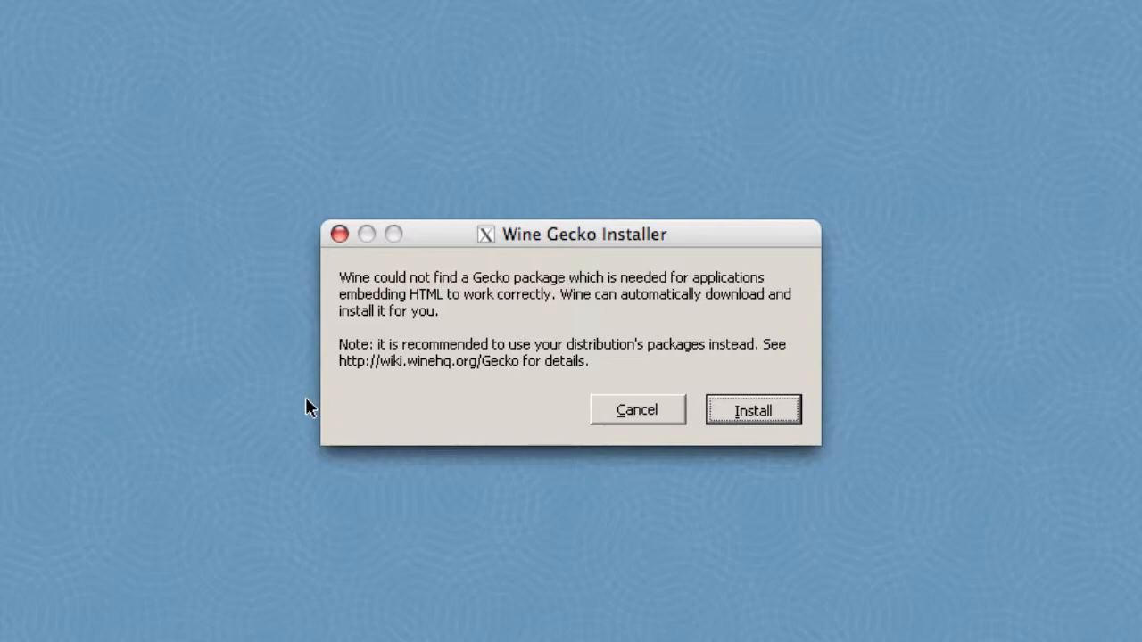
Decline the Wine Gecko installation and reveal the finished wrapper in Finder, moving its window aside.
left_click(637, 411)
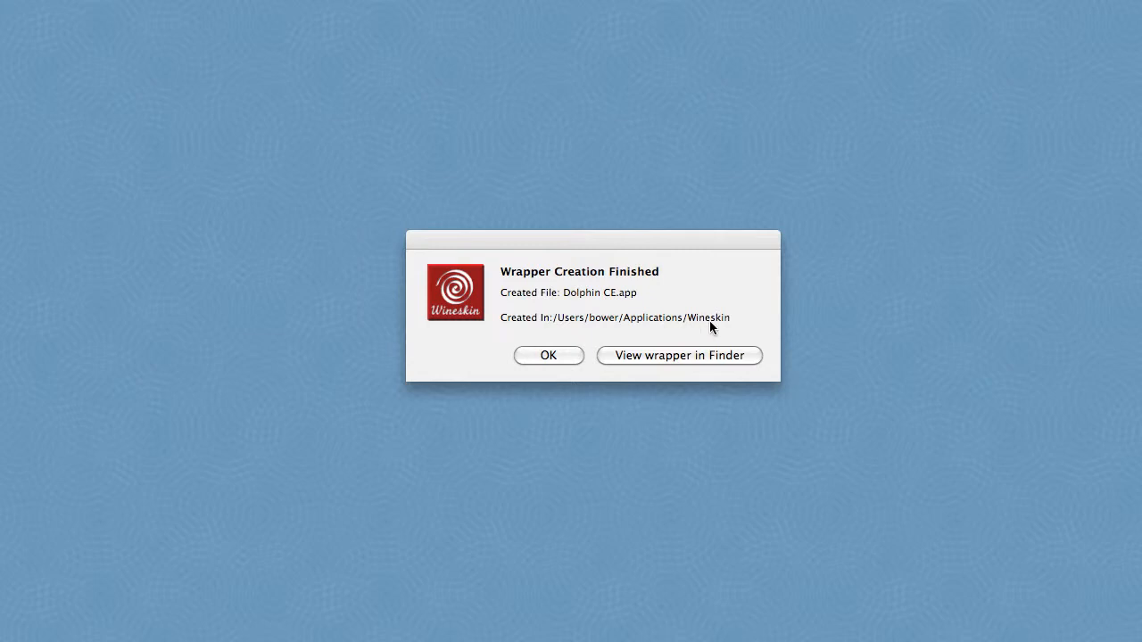
left_click(659, 357)
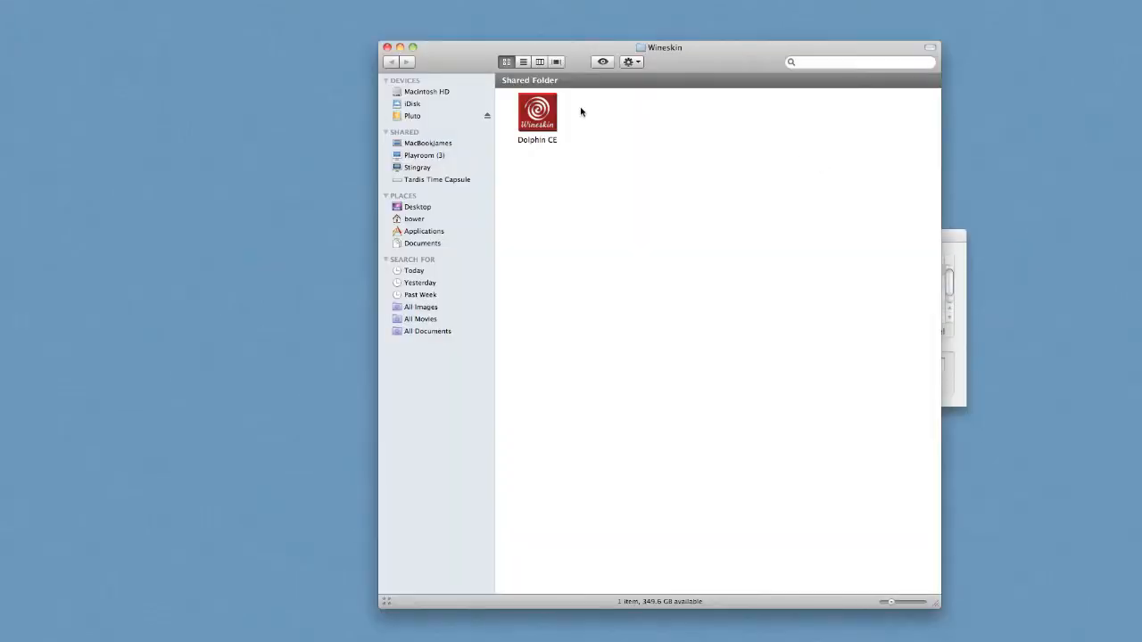
left_click_drag(569, 61, 249, 35)
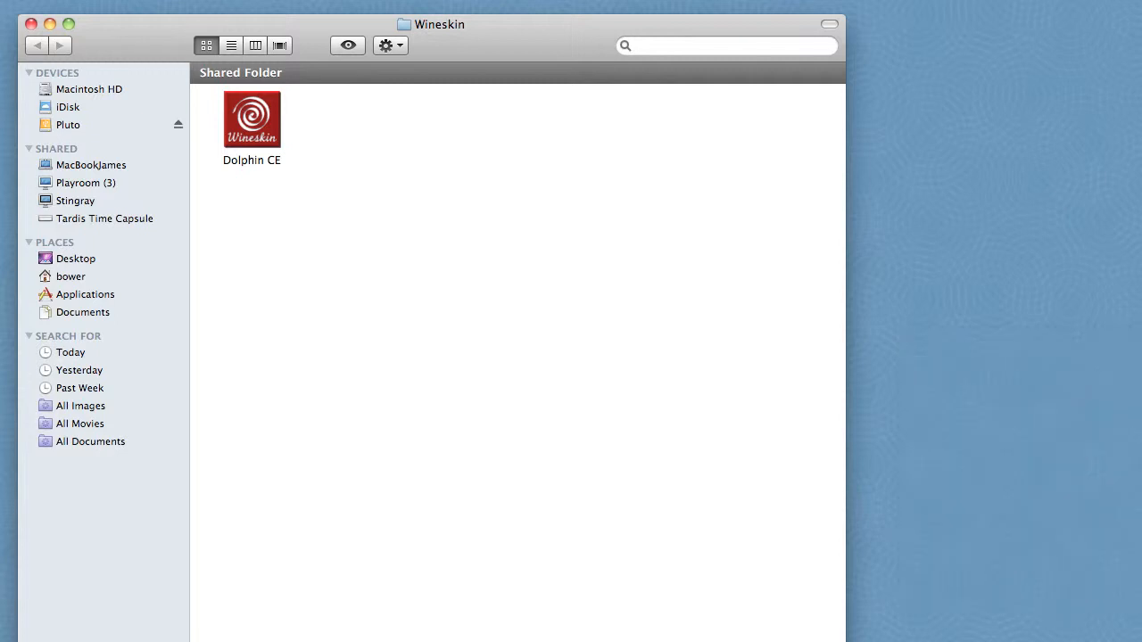
Show the package contents of the Dolphin CE wrapper.
left_click(247, 117)
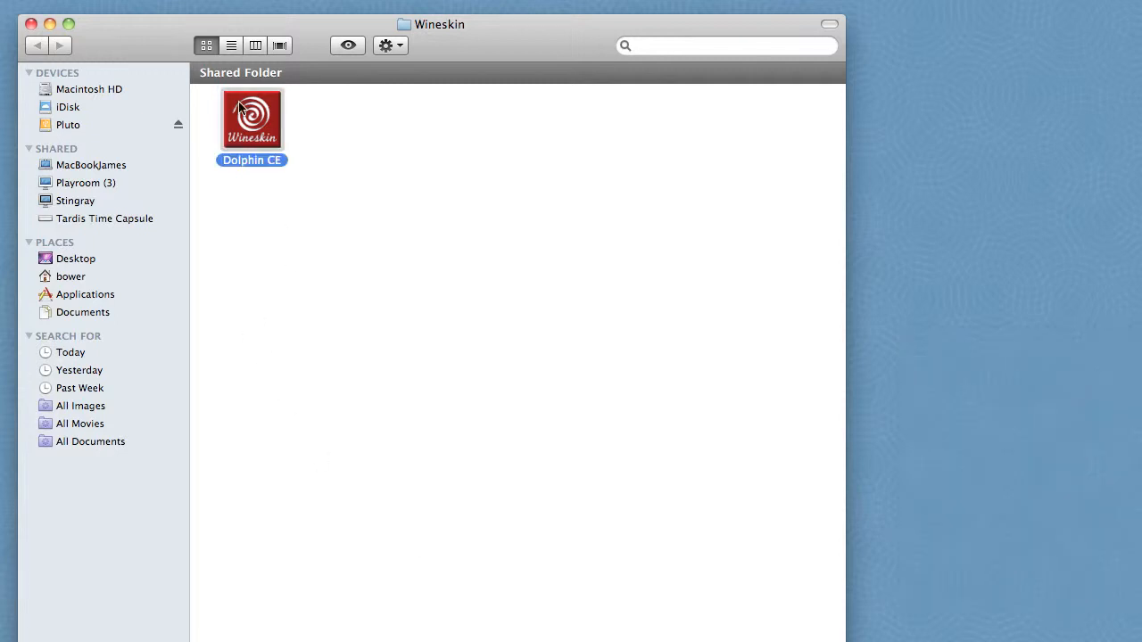
right_click(248, 117)
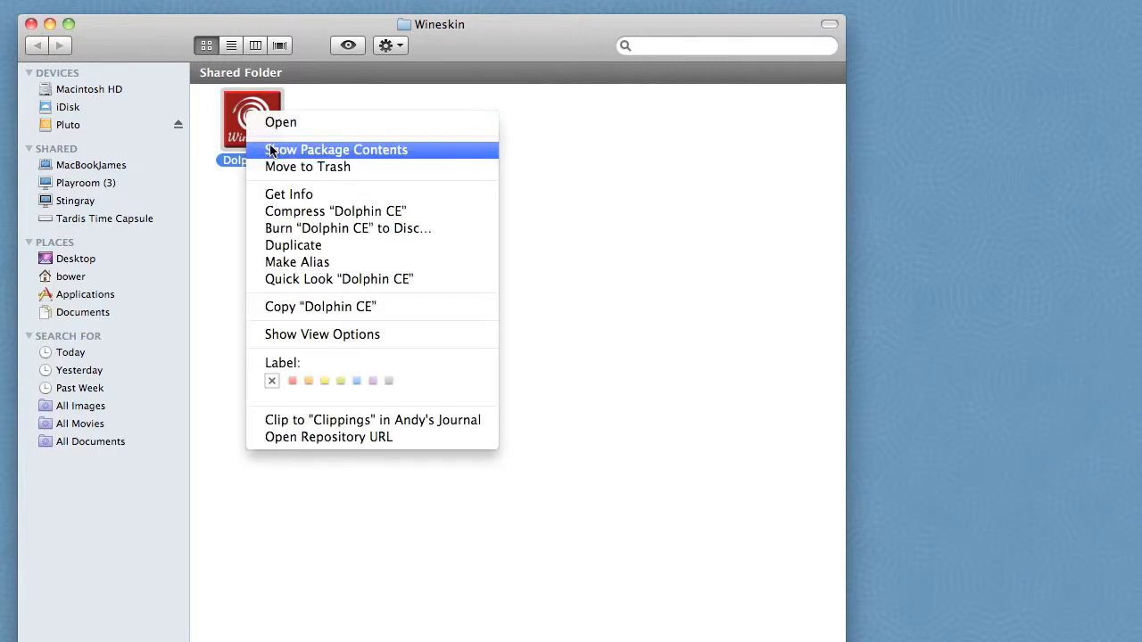
left_click(277, 149)
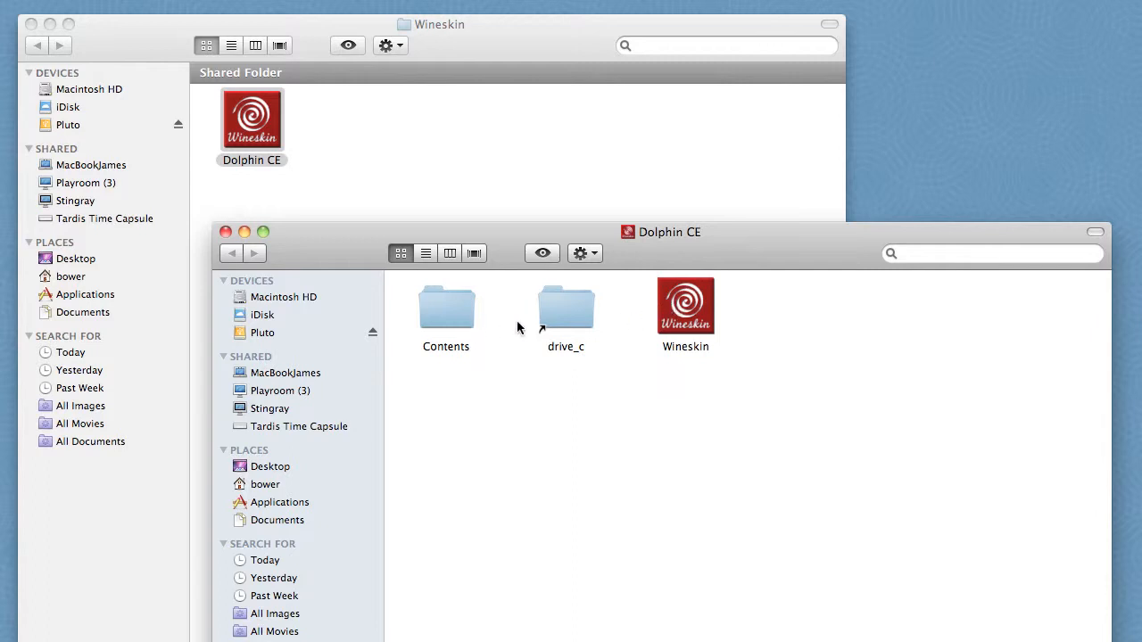
Examine the drive_c folder down to Program Files and Common Files, and return to the wrapper's package contents.
double_click(563, 322)
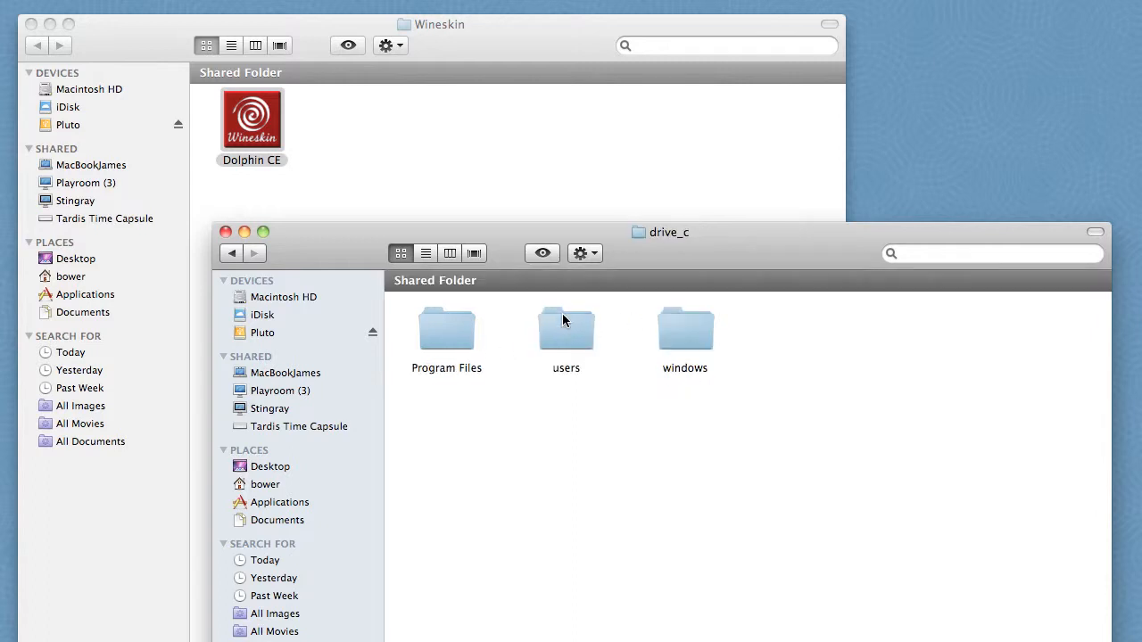
left_click(459, 346)
double_click(459, 346)
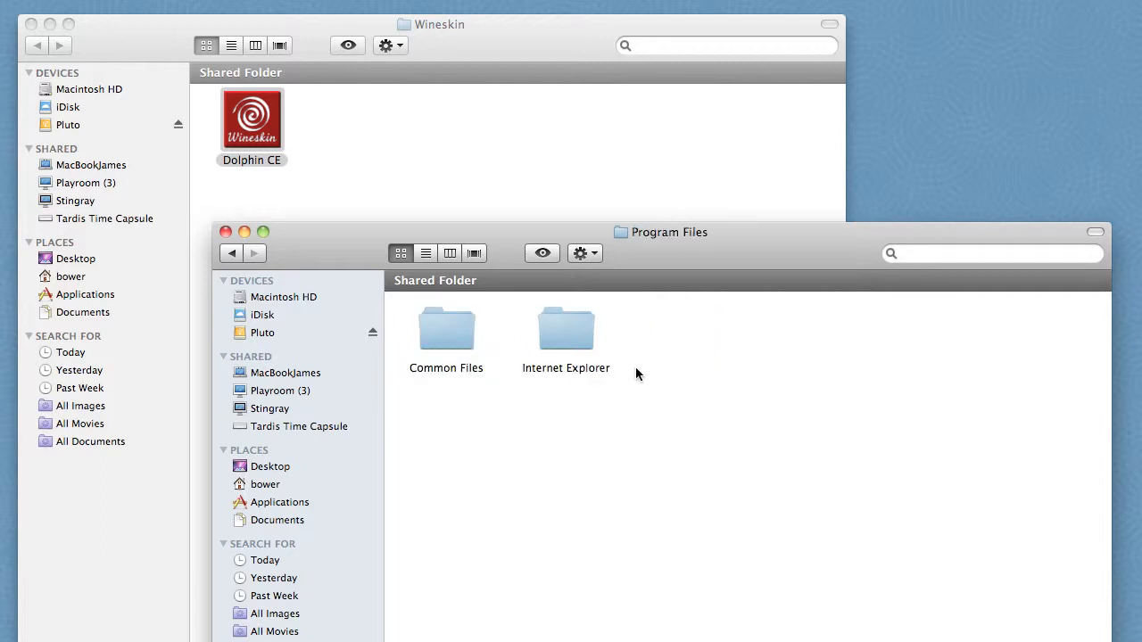
double_click(439, 344)
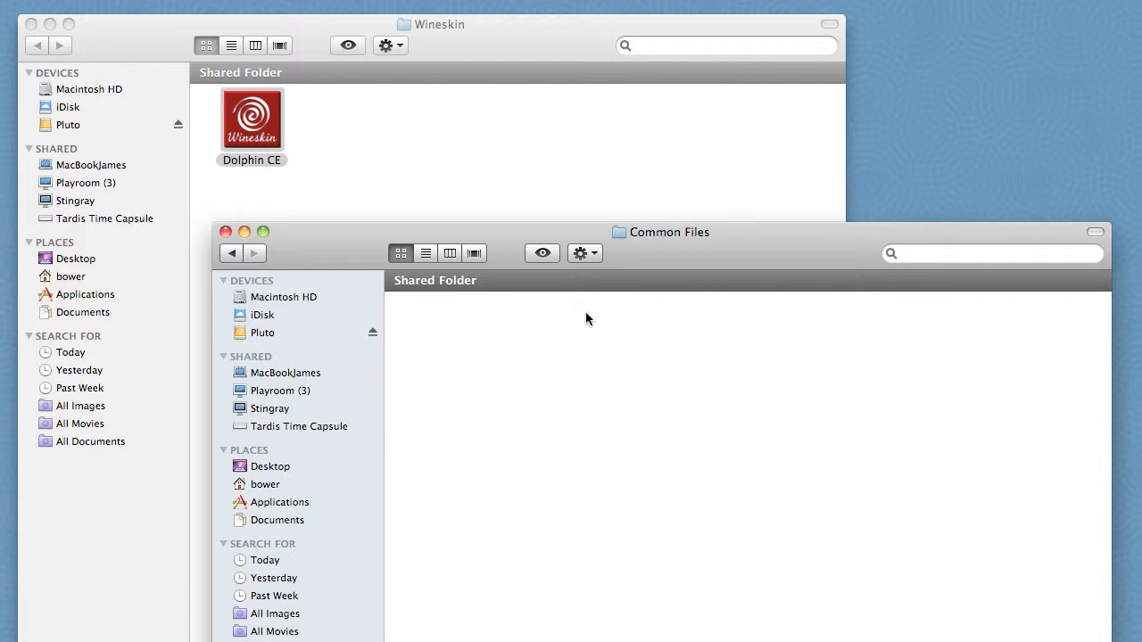
left_click(230, 256)
left_click(230, 256)
left_click(231, 256)
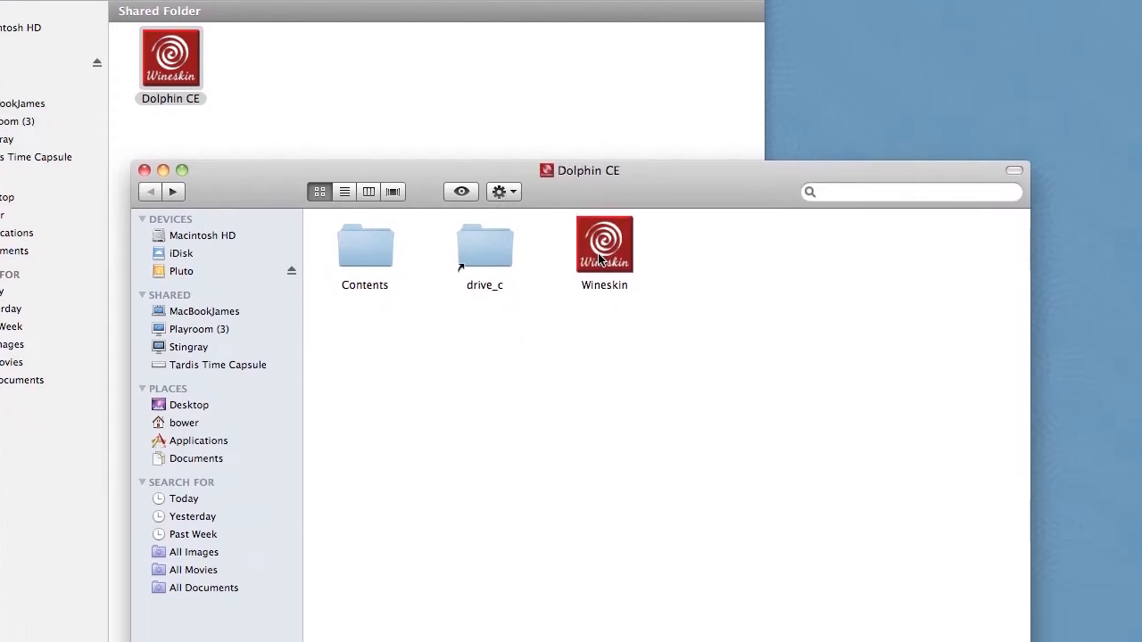
Launch Wineskin from the package and choose DolphinSetupX6.exe in the Downloads folder as the Windows software to install.
double_click(684, 308)
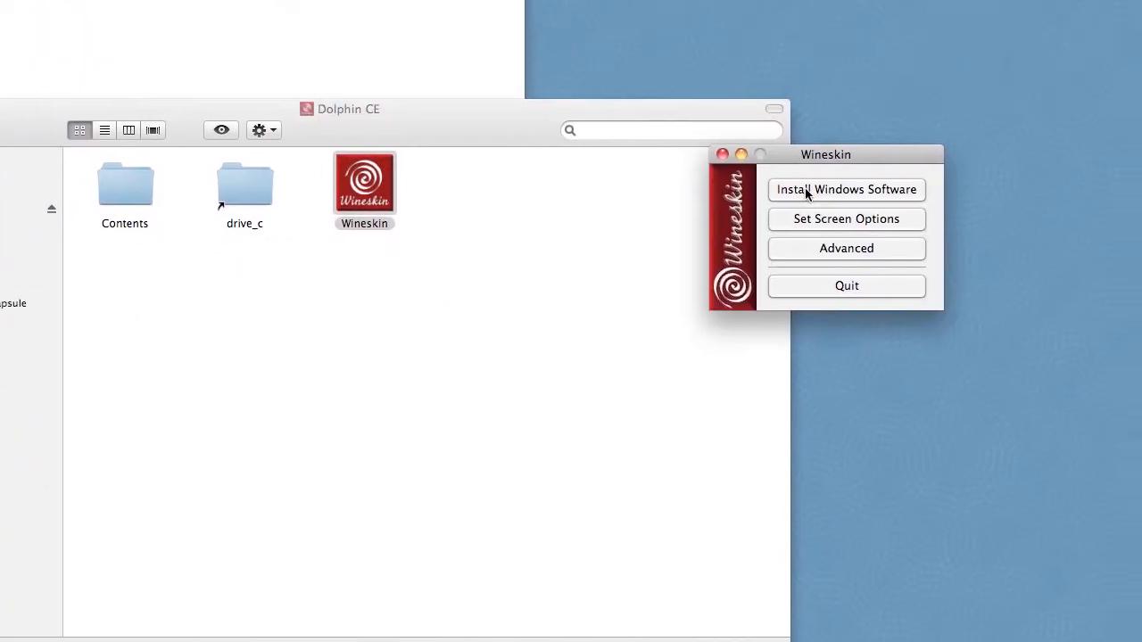
left_click(805, 191)
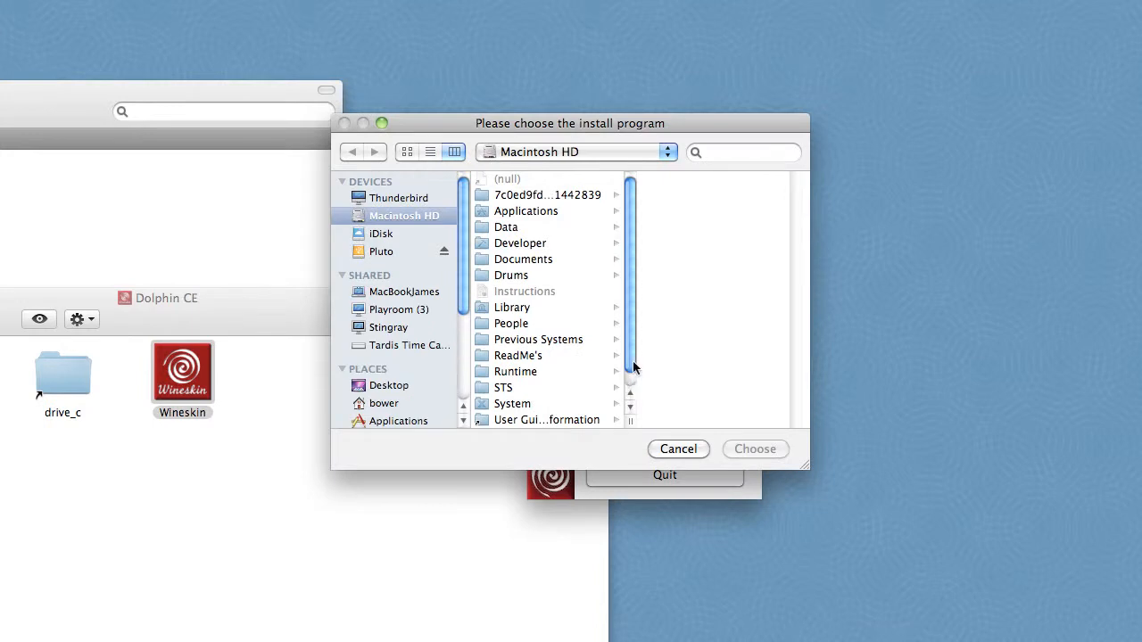
left_click_drag(463, 302, 461, 338)
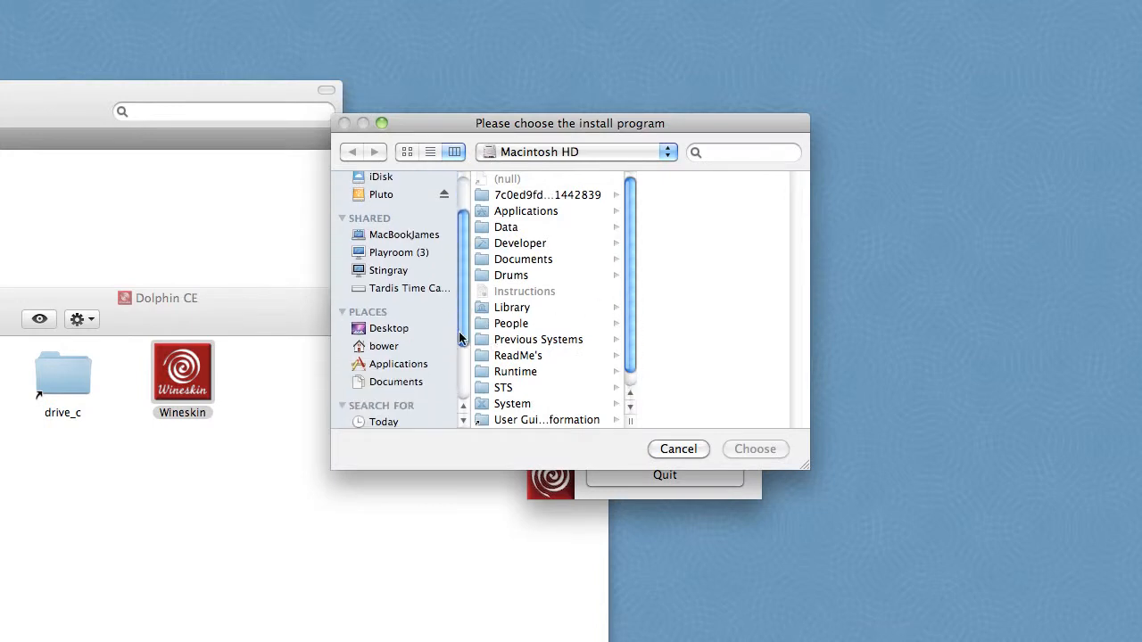
left_click(391, 348)
left_click(542, 282)
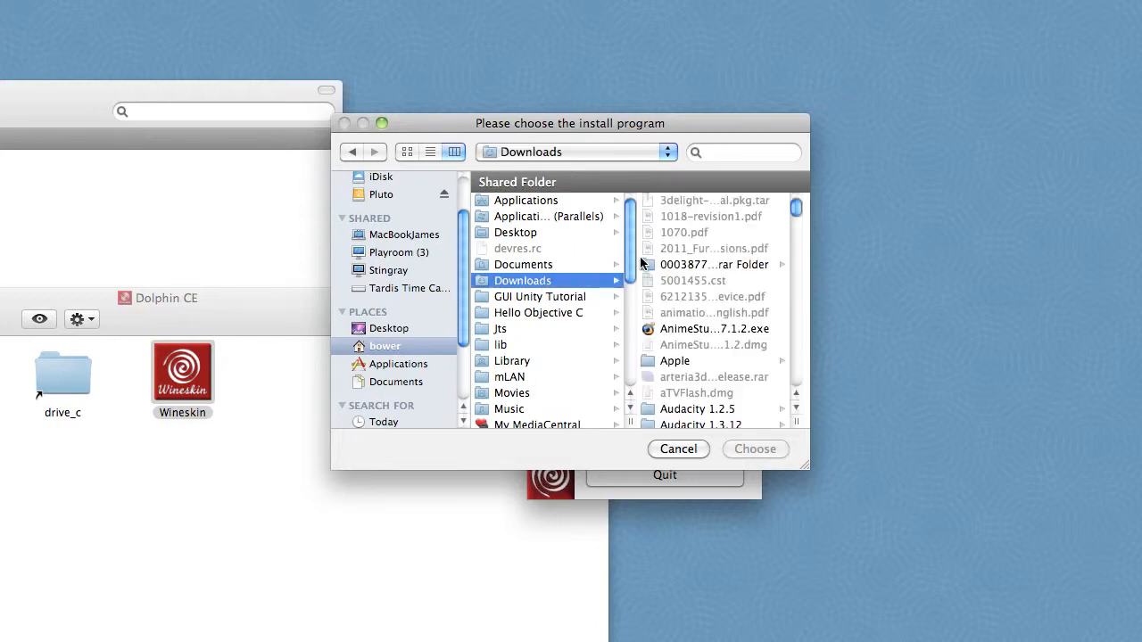
left_click_drag(796, 210, 793, 256)
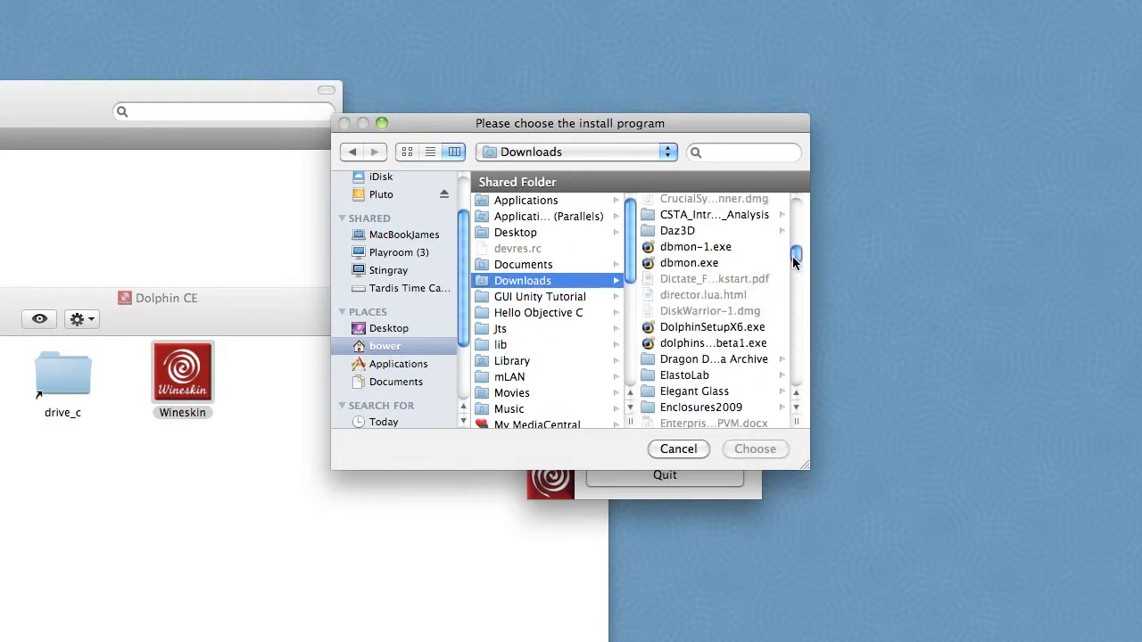
left_click(735, 332)
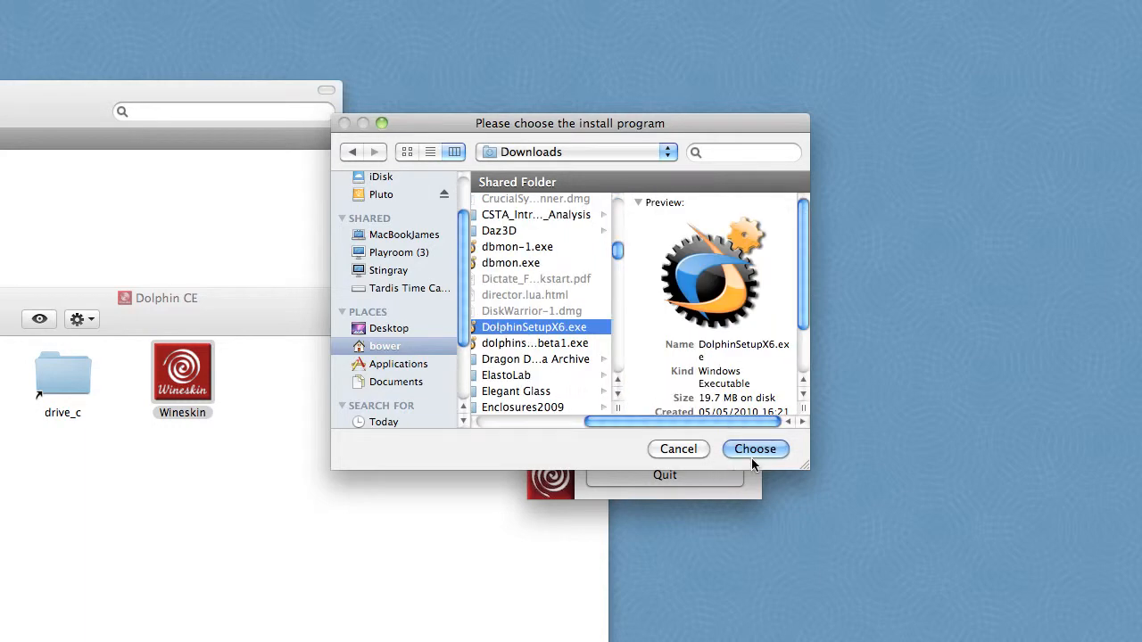
left_click(756, 449)
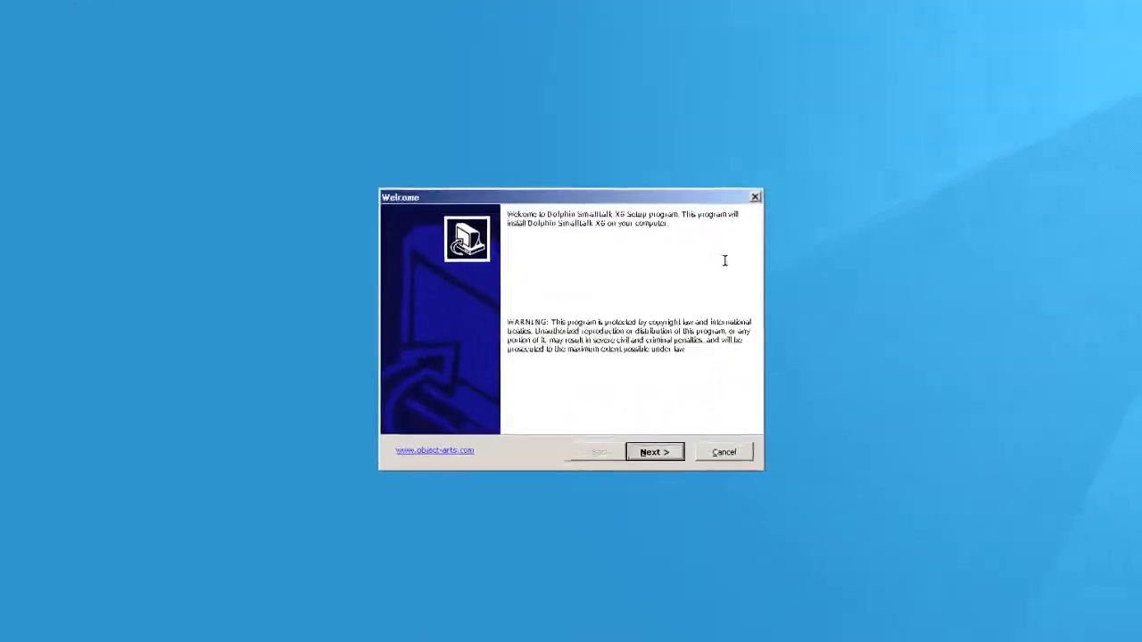
Install Dolphin Smalltalk X6, accepting the license agreement and keeping the default target directory and program menu entry.
left_click(654, 453)
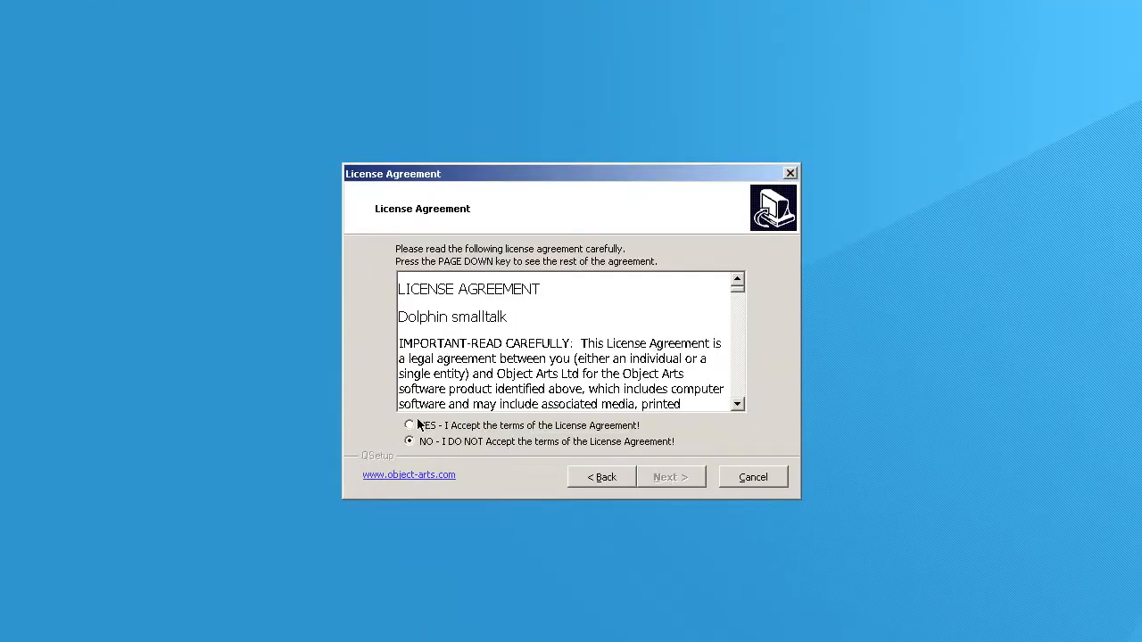
left_click(422, 426)
left_click(648, 477)
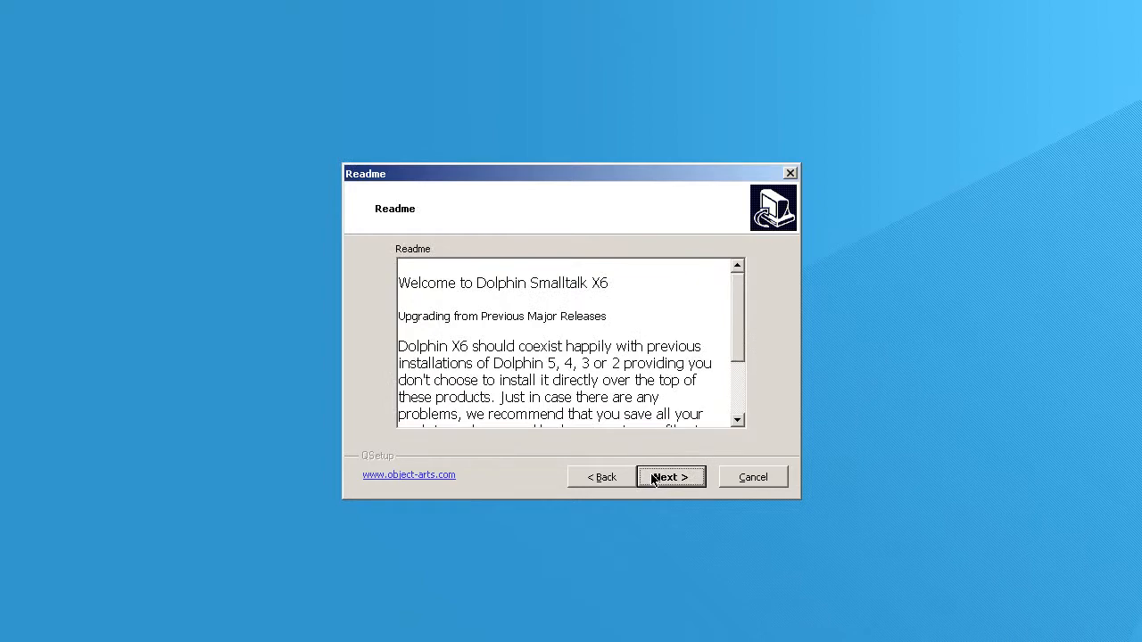
left_click(654, 477)
left_click(654, 480)
left_click(654, 480)
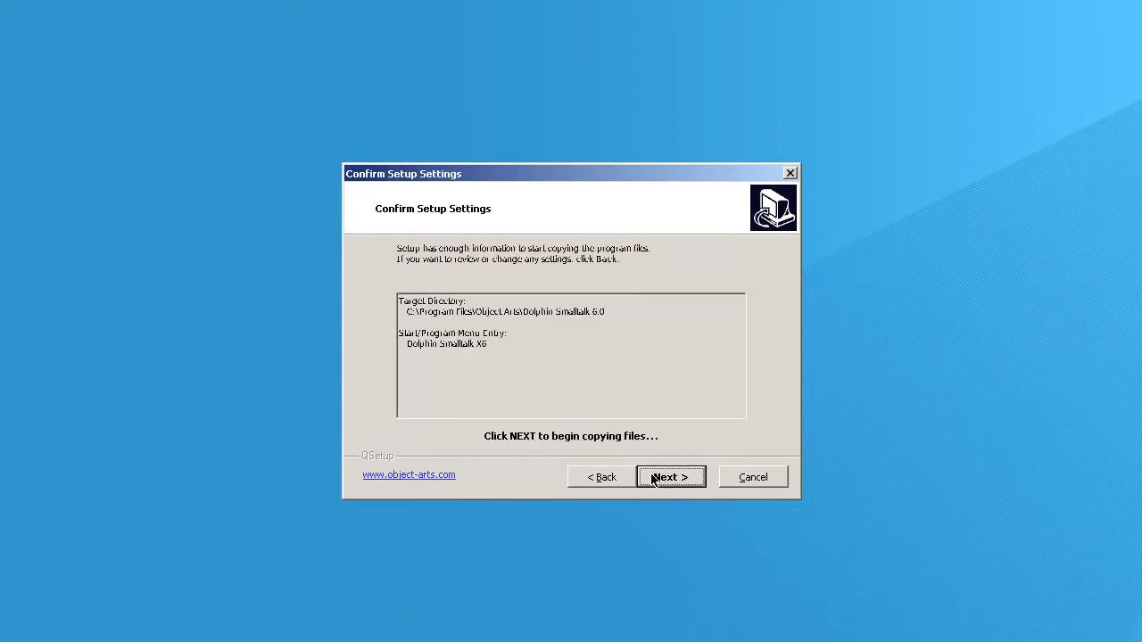
left_click(654, 480)
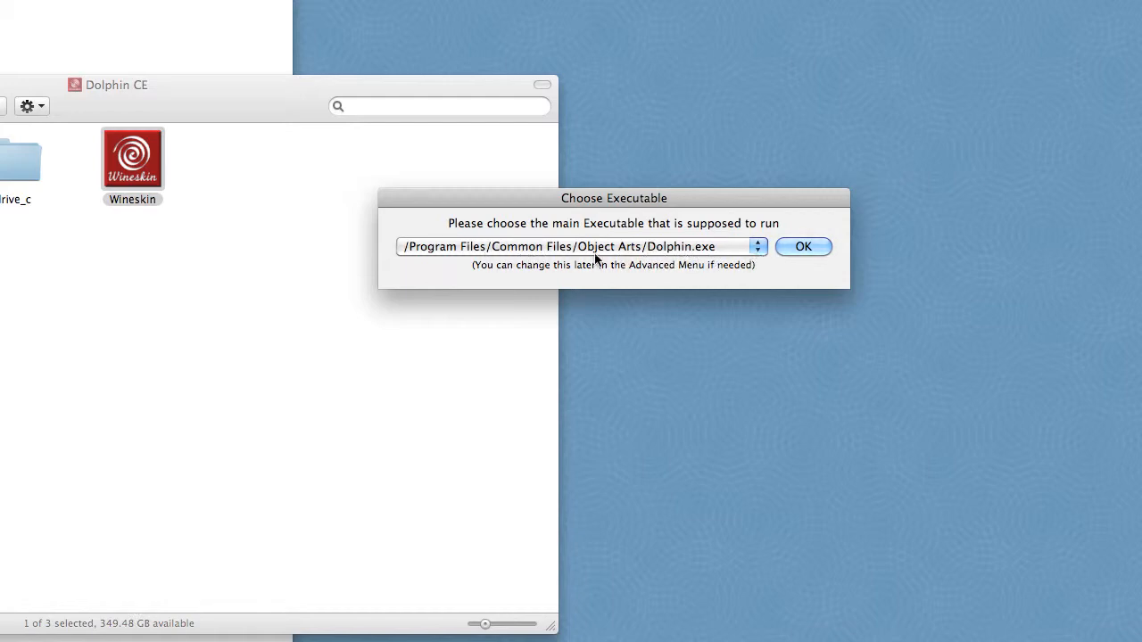
Set the wrapper's main executable to /Program Files/Object Arts/Dolphin Smalltalk 6.0/Dolphin.exe and quit Wineskin.
left_click(759, 256)
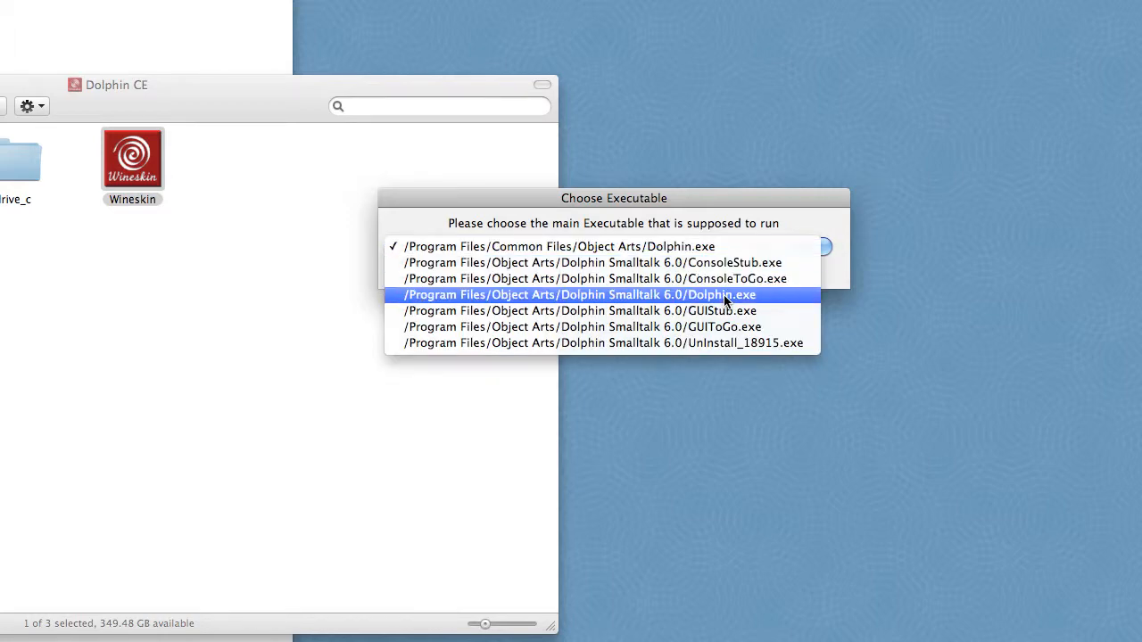
left_click(726, 297)
left_click(800, 249)
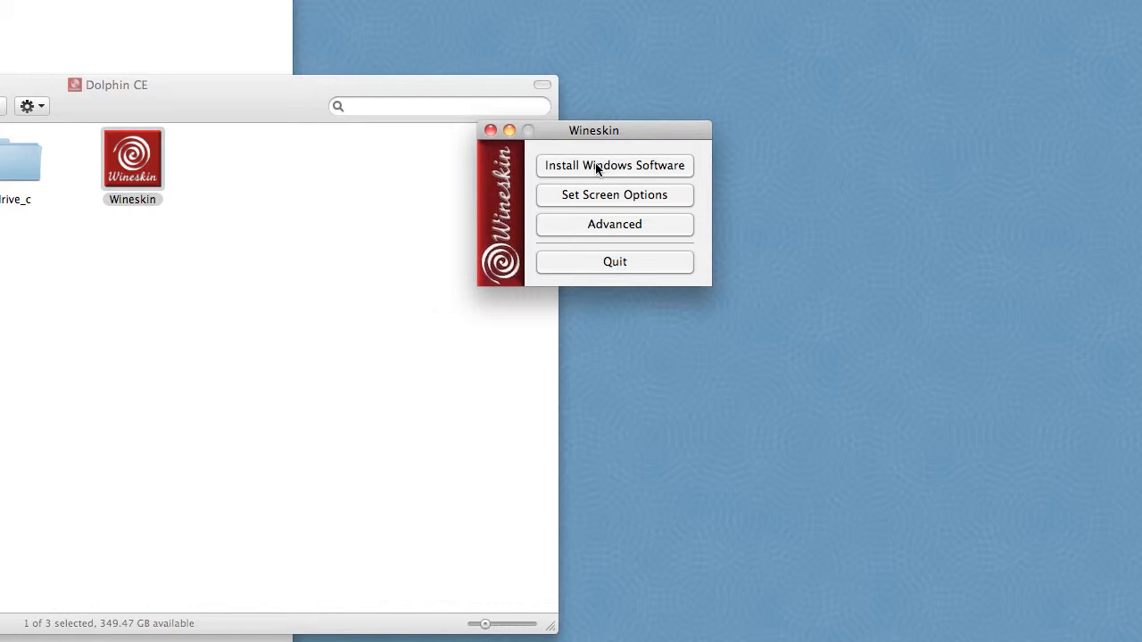
left_click(592, 262)
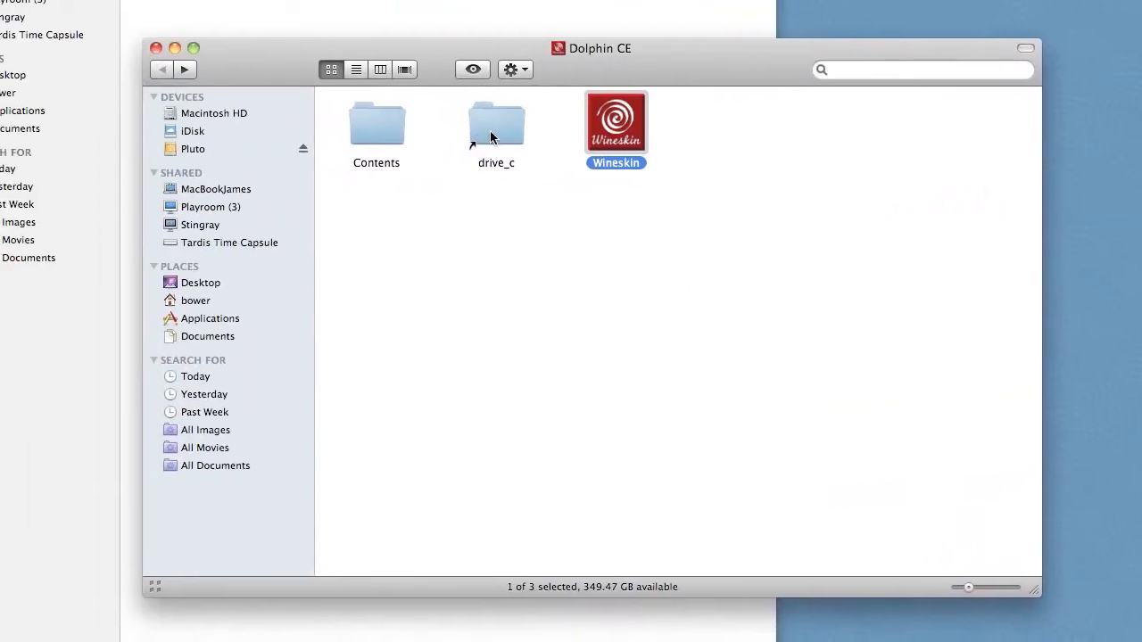
Examine the installed files in the wrapper's drive_c, under Program Files, Object Arts, Dolphin Smalltalk 6.0.
double_click(490, 134)
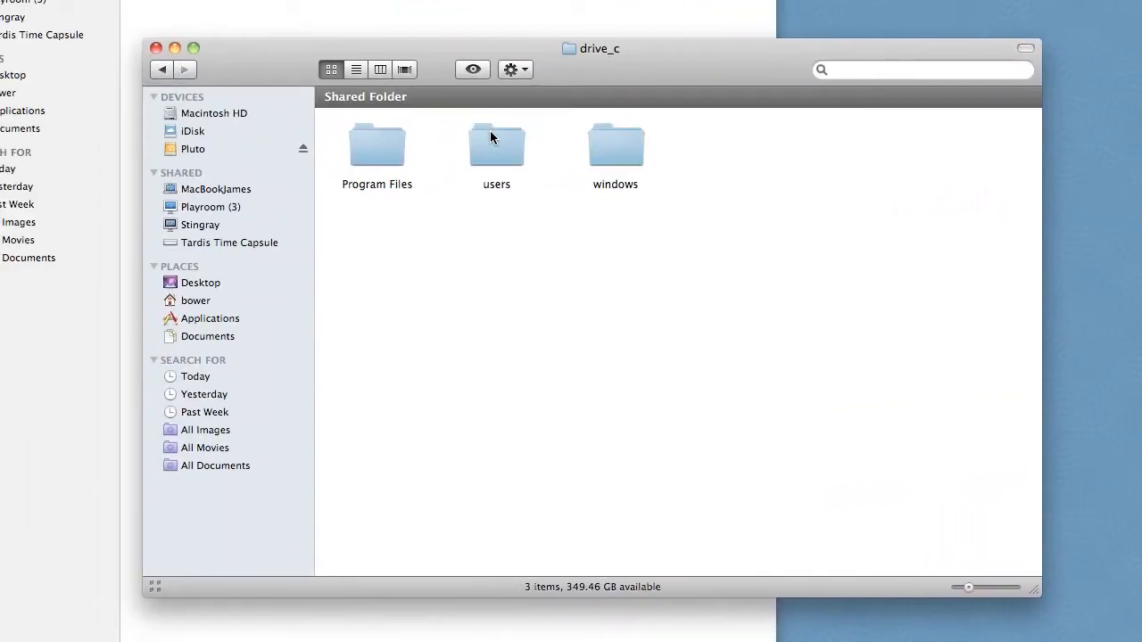
double_click(379, 166)
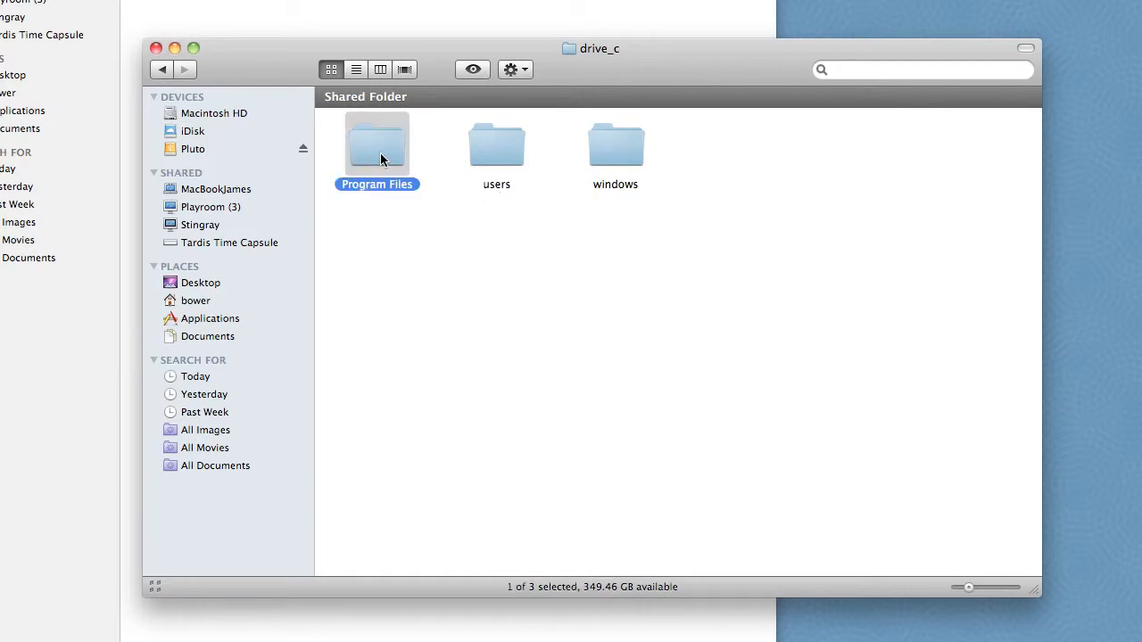
double_click(596, 157)
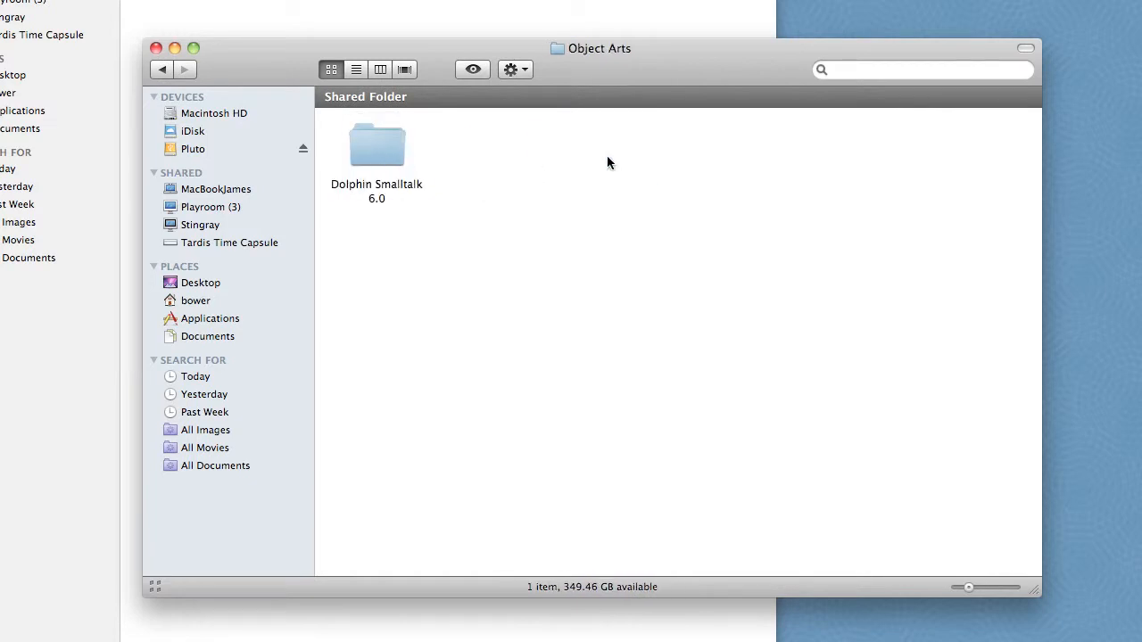
double_click(383, 150)
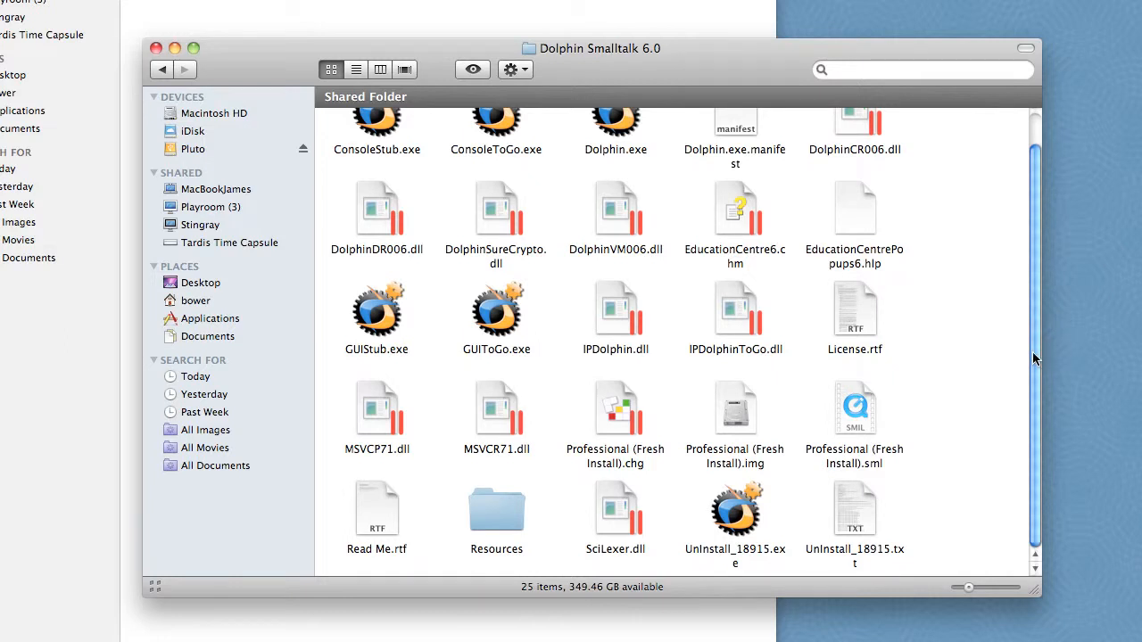
scroll(1032, 330, "up", 2)
scroll(1030, 348, "down", 2)
scroll(1031, 395, "up", 2)
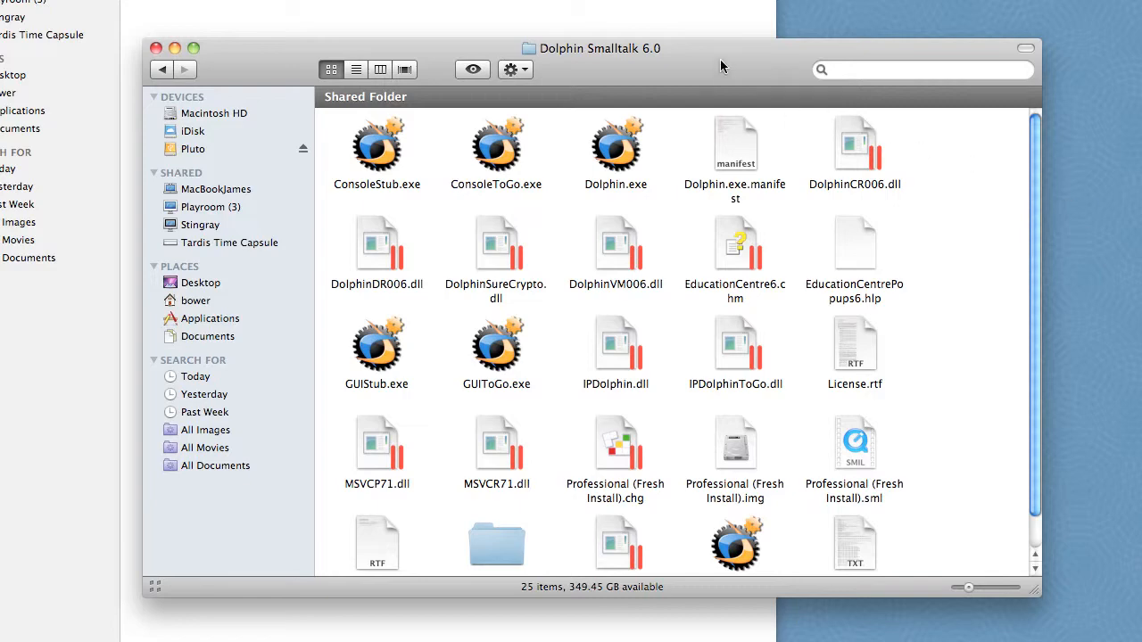
left_click_drag(721, 66, 737, 62)
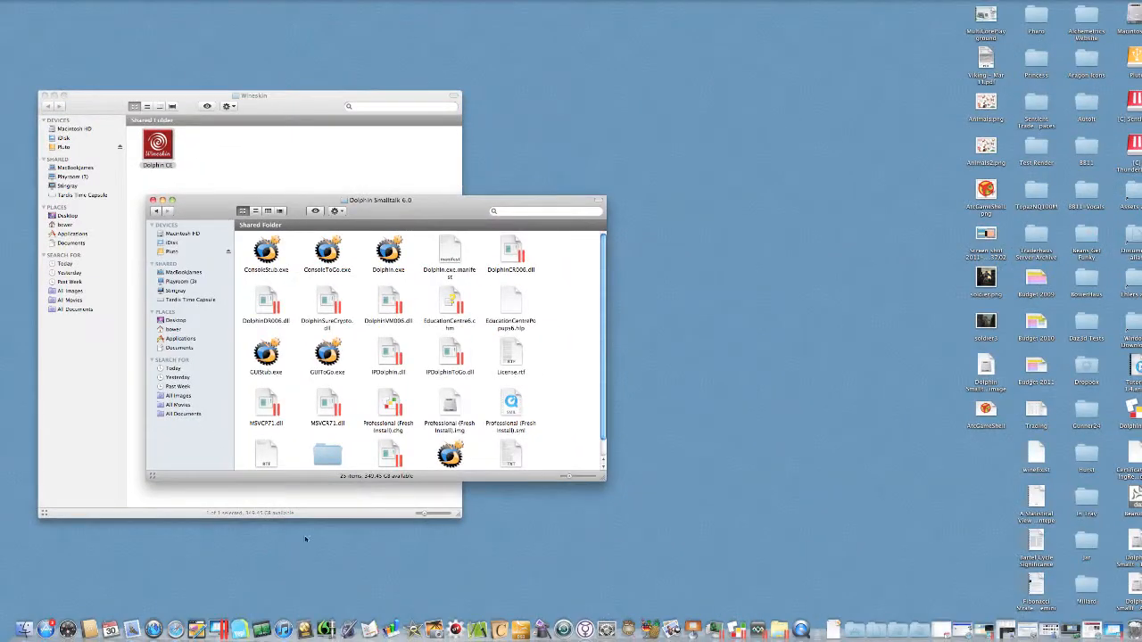
Switch to the Windows 7 machine in Parallels Desktop, close the open Dolphin6 folder and launch the fresh Dolphin Smalltalk X6 install.
left_click(217, 630)
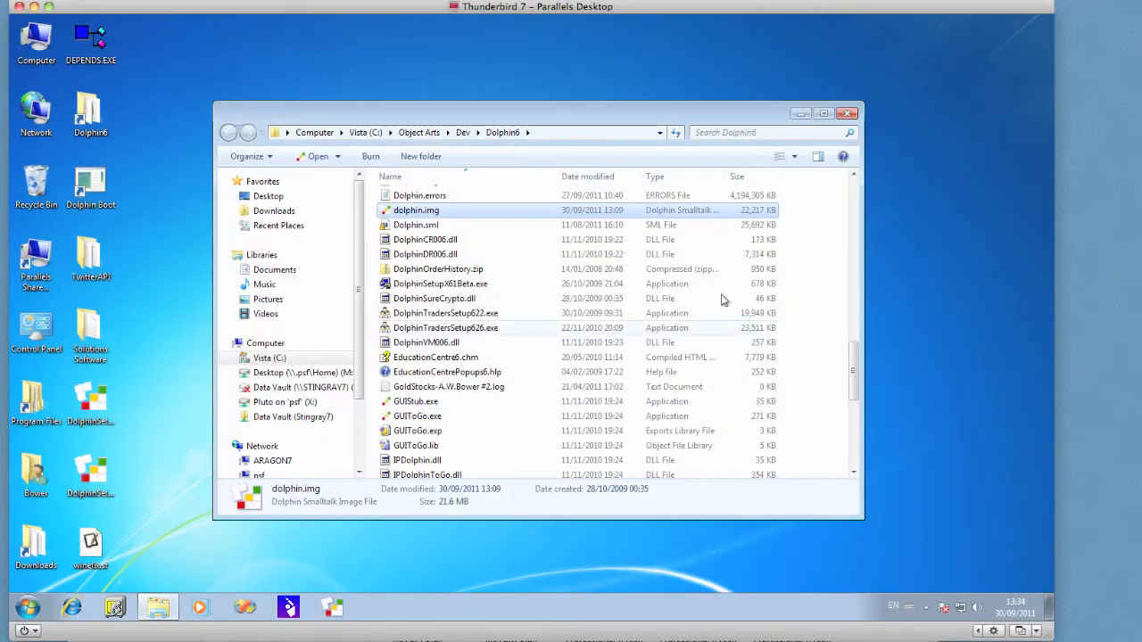
left_click(848, 114)
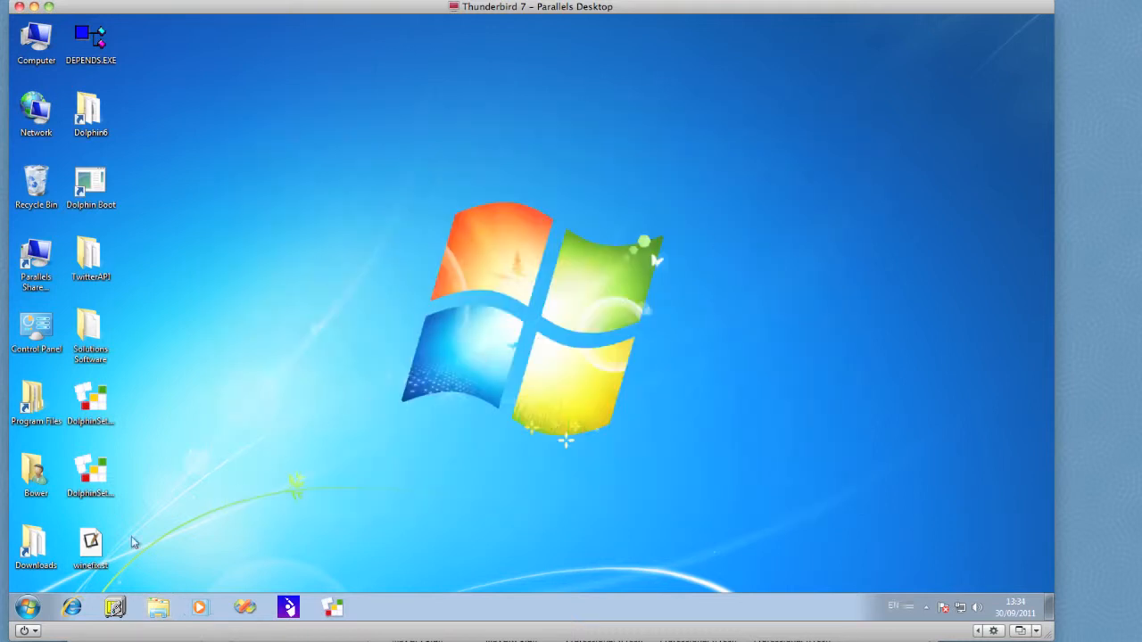
left_click(28, 611)
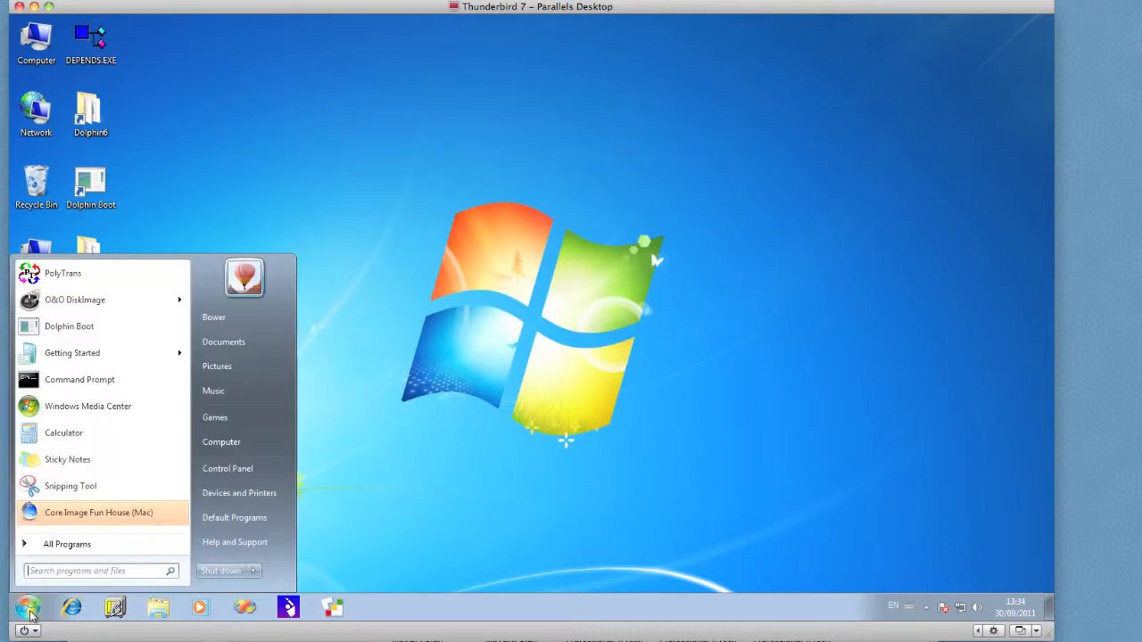
left_click(73, 546)
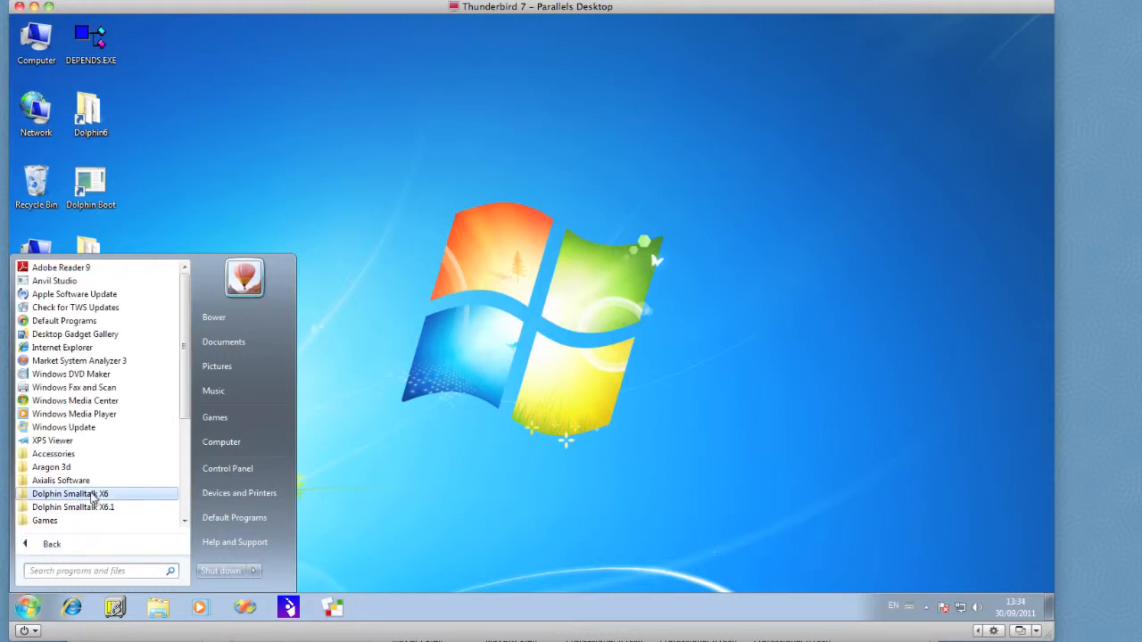
left_click(92, 495)
left_click(95, 509)
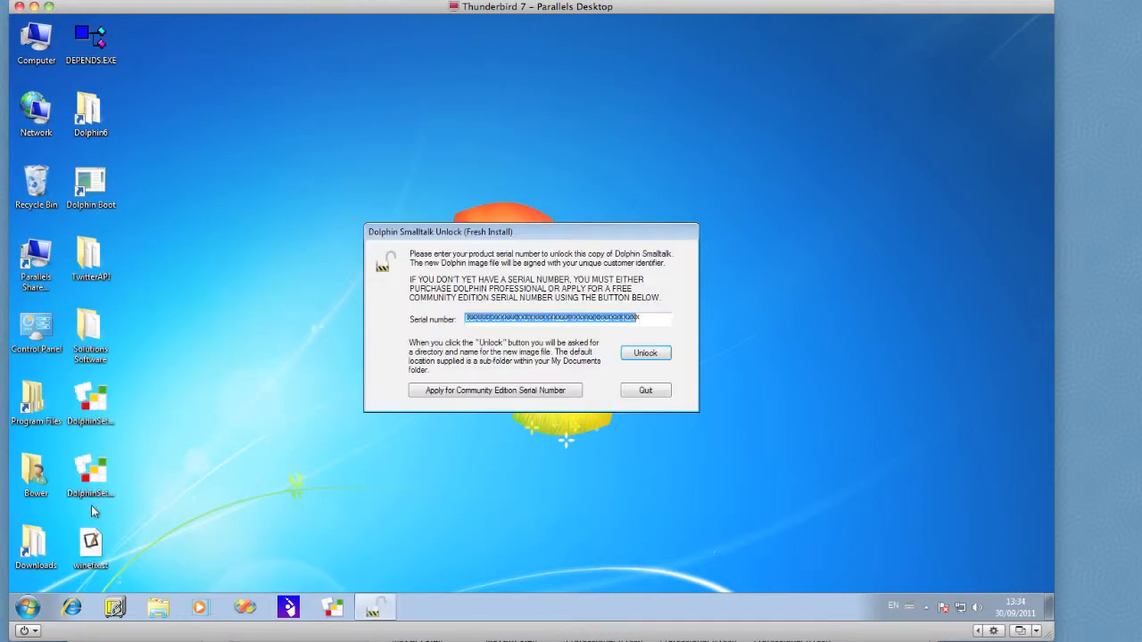
Unlock Dolphin Smalltalk, saving the image as Community Edition.img in the Dolphin Smalltalk X6 folder, and close the Education Centre.
left_click(646, 354)
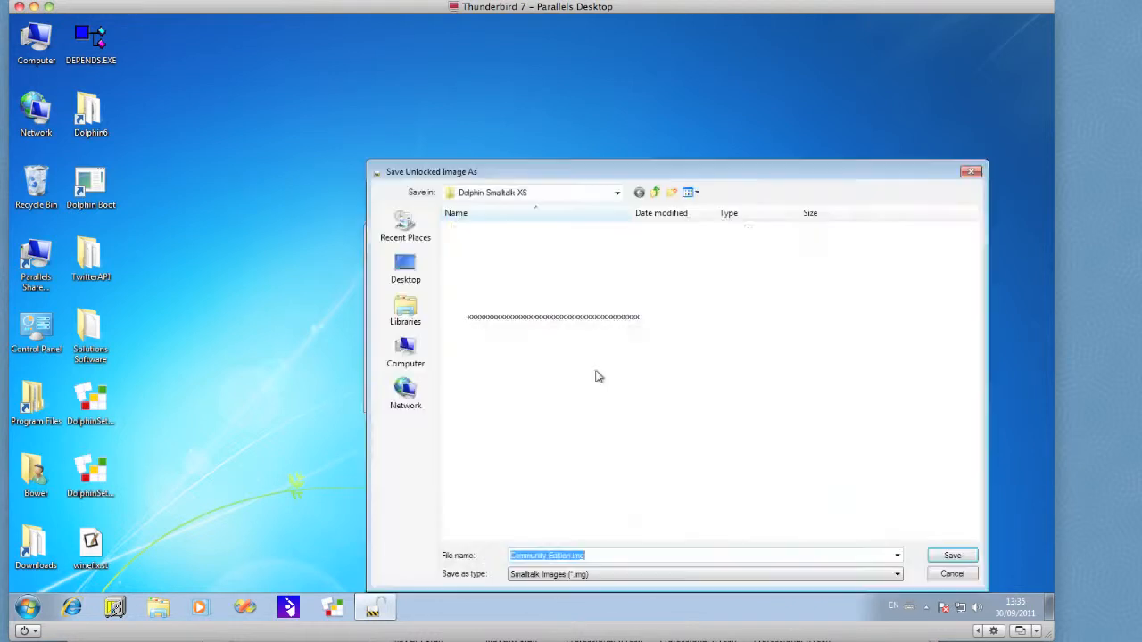
left_click(948, 555)
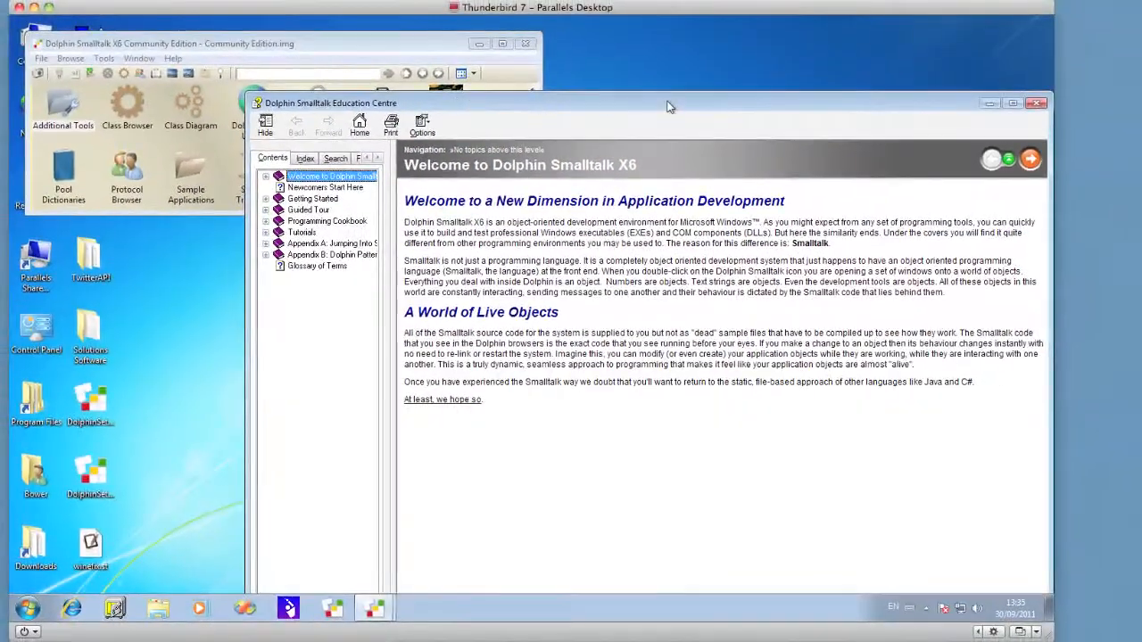
left_click(1038, 105)
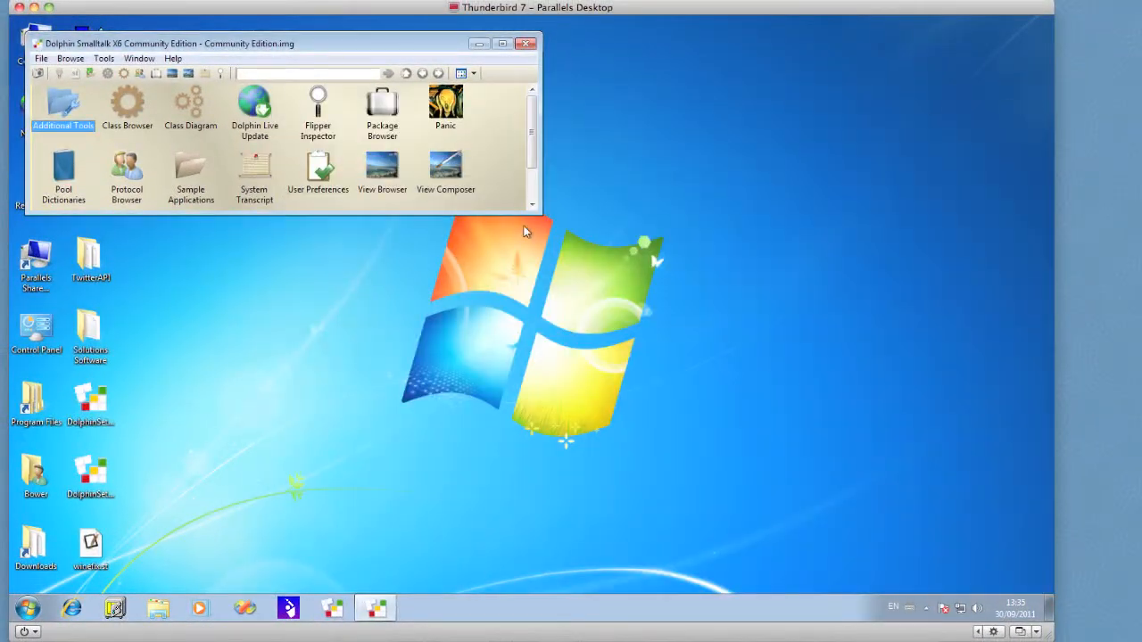
Enlarge the Dolphin Smalltalk system window to show all its tools, and exit Dolphin with the image saved.
left_click_drag(538, 215, 603, 254)
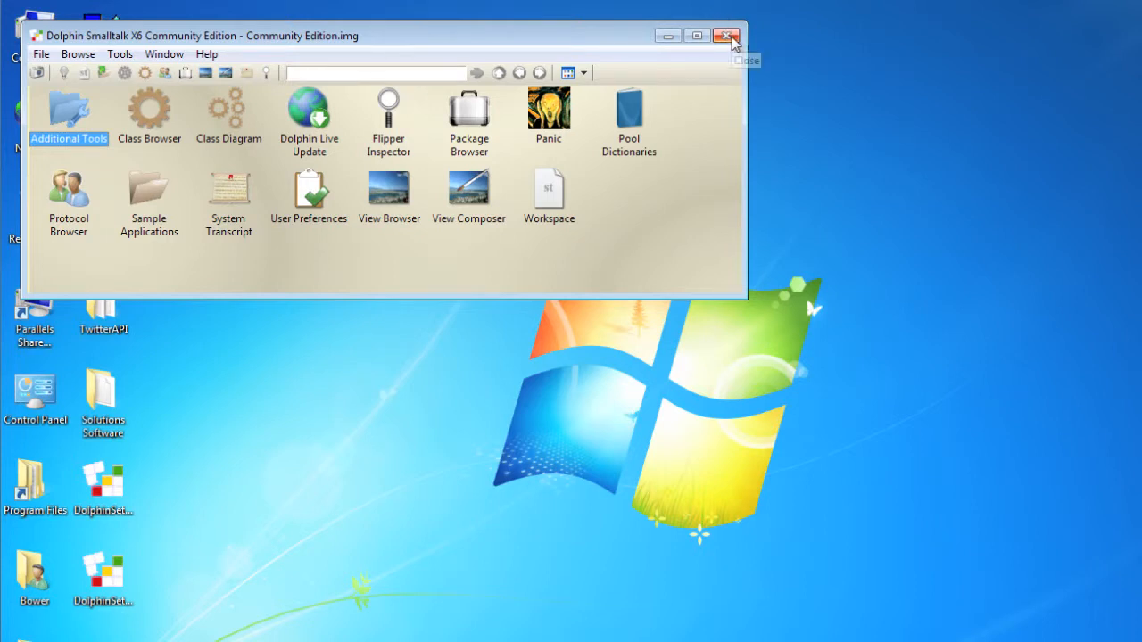
left_click(729, 38)
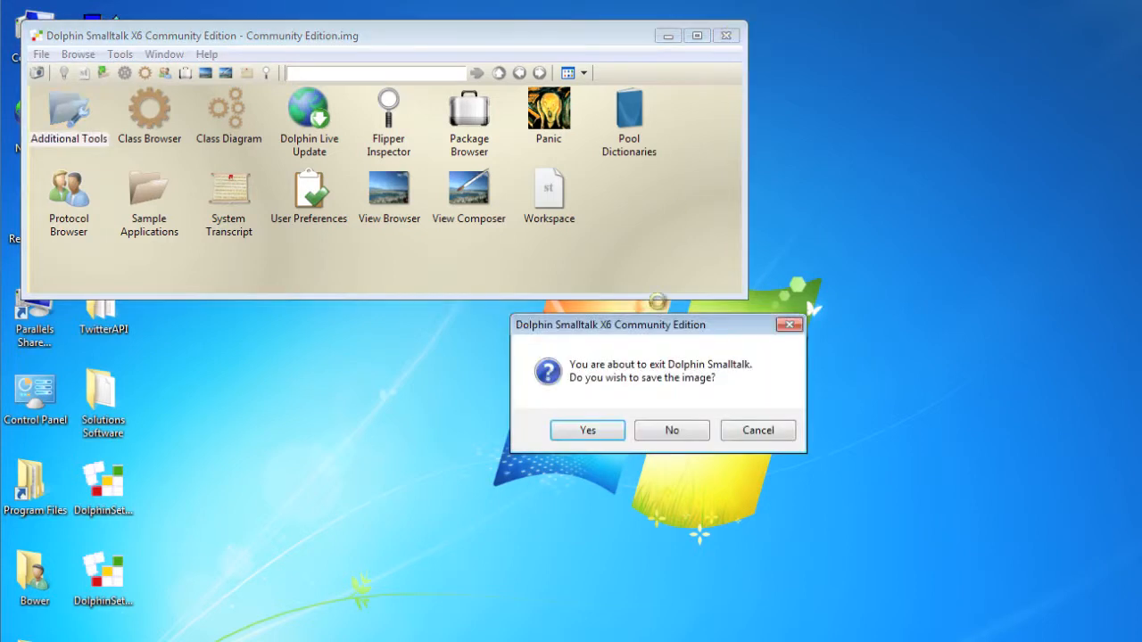
left_click(604, 438)
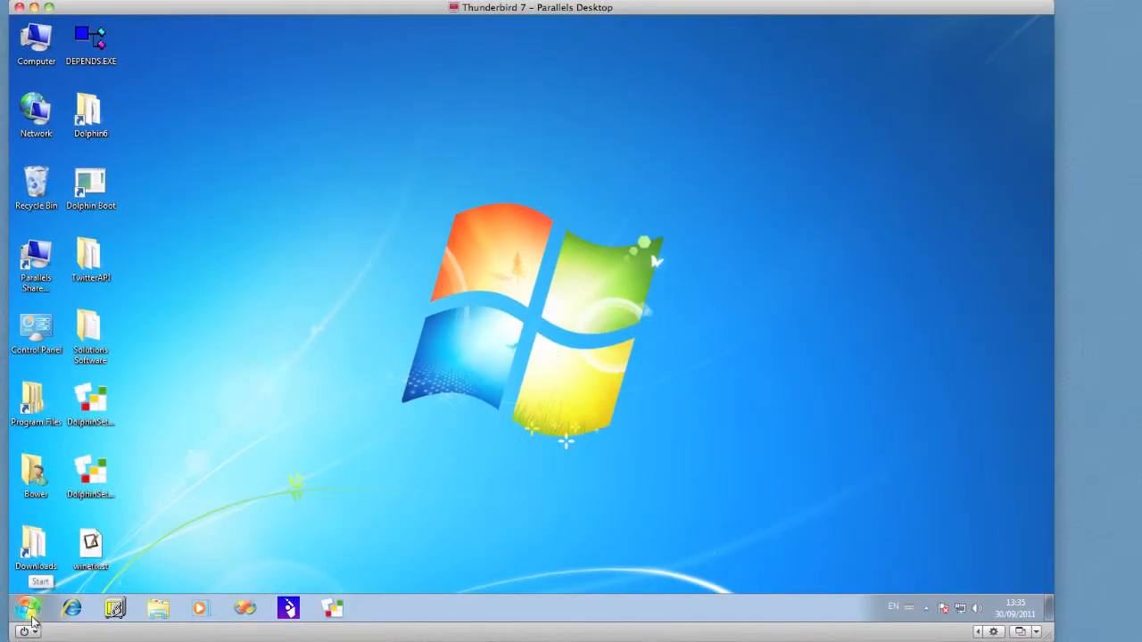
Open Community Edition.img from the Dolphin Smalltalk X6 folder in Documents and dismiss the splash screen and Tip of the Day.
left_click(158, 608)
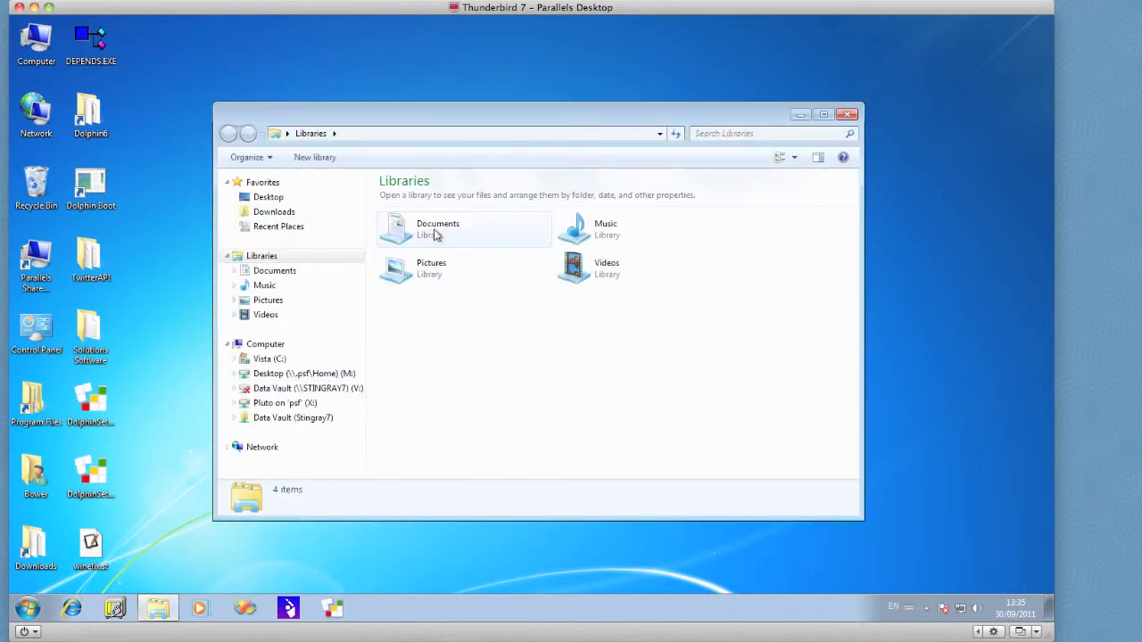
double_click(436, 235)
left_click(619, 231)
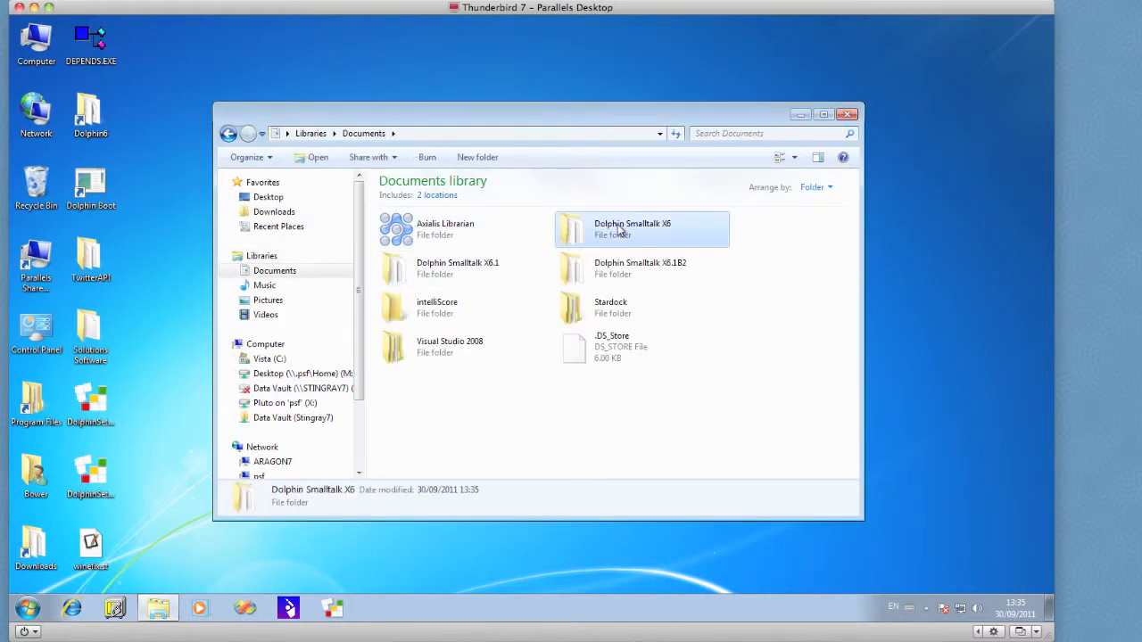
double_click(619, 231)
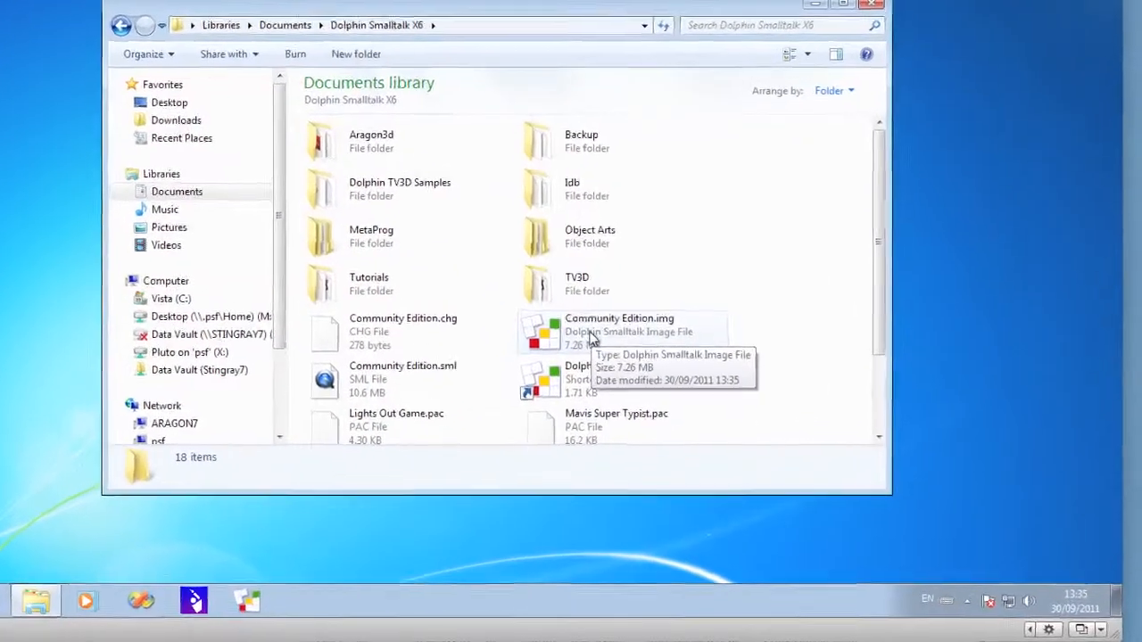
double_click(614, 386)
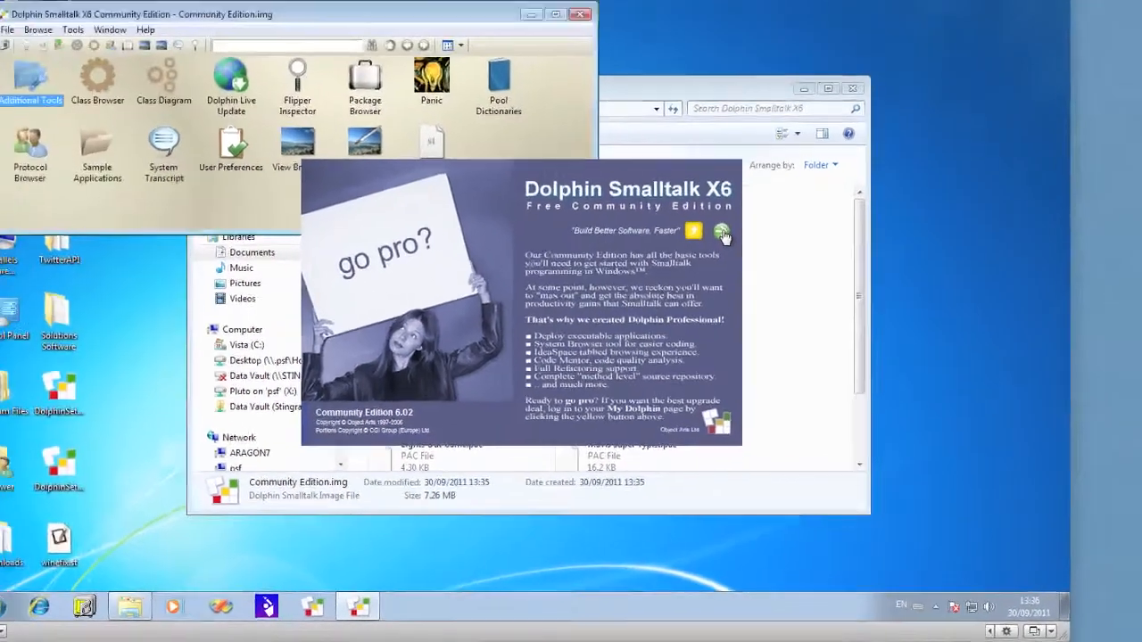
left_click(721, 145)
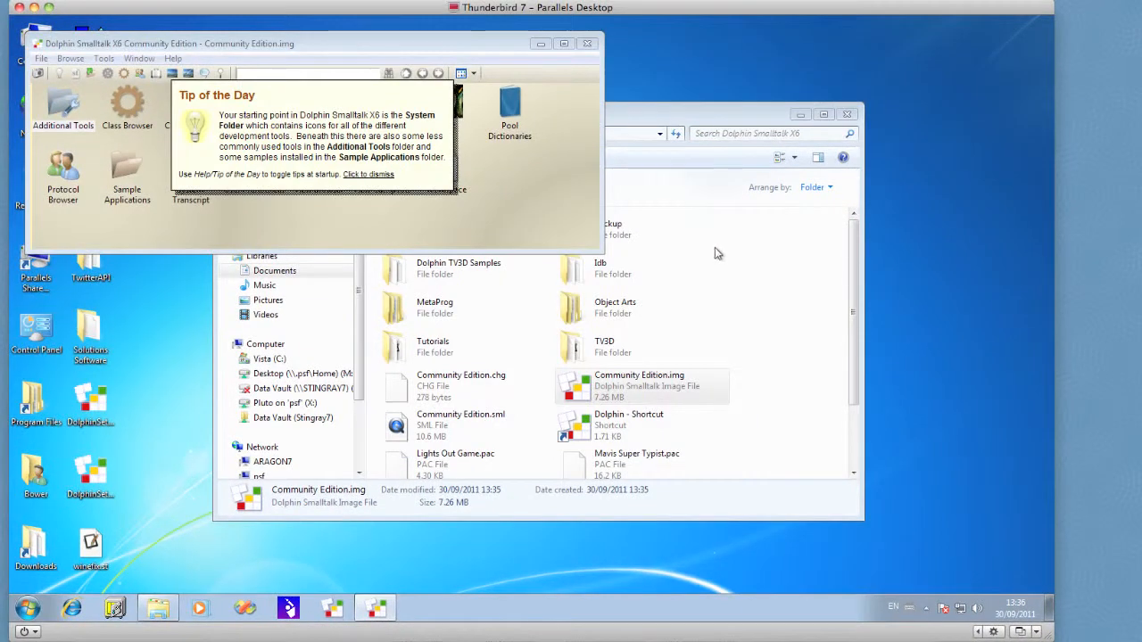
left_click(376, 176)
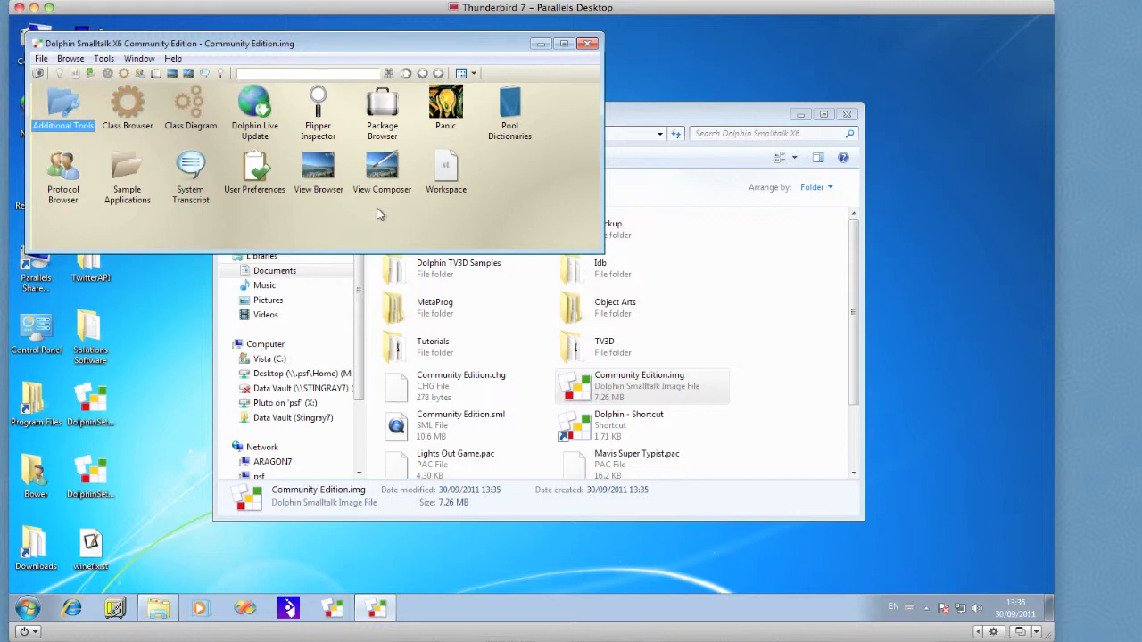
Open the "Beauty with less Beast" post on the Object Arts blog in Internet Explorer and read down to the InternalIcons section.
left_click(73, 610)
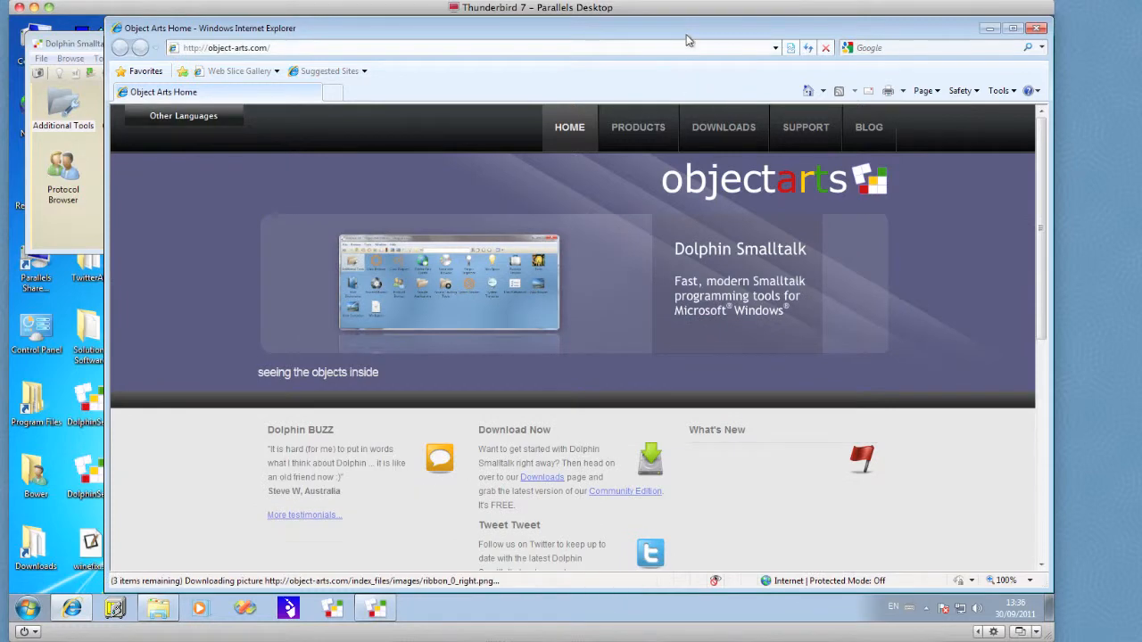
left_click_drag(671, 29, 624, 31)
left_click(822, 134)
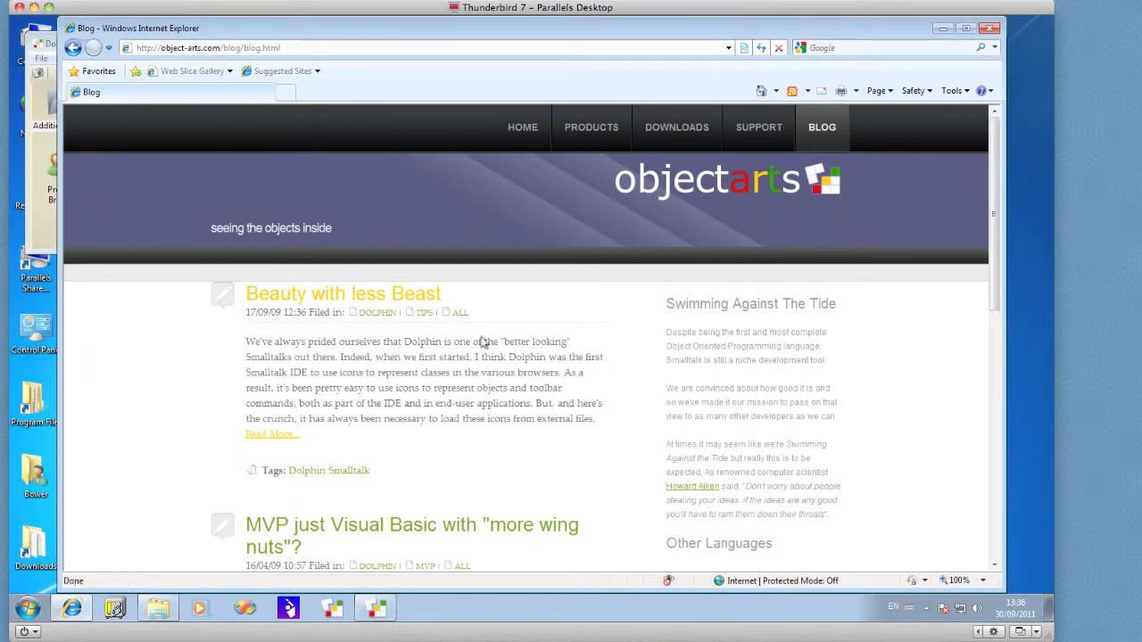
left_click(327, 302)
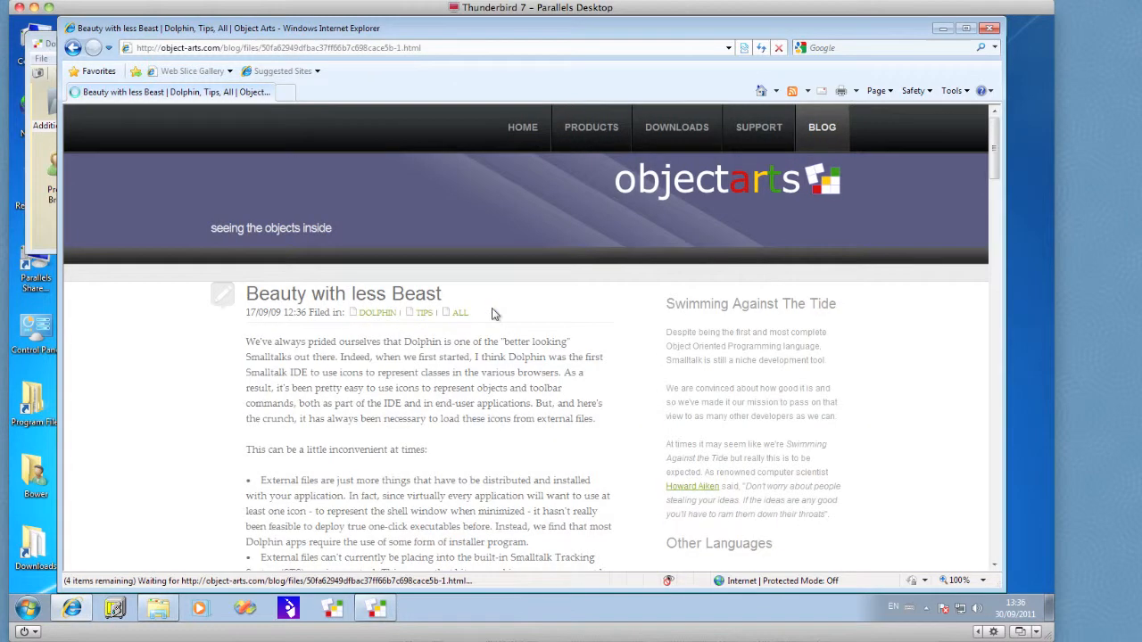
scroll(1004, 293, "down", 5)
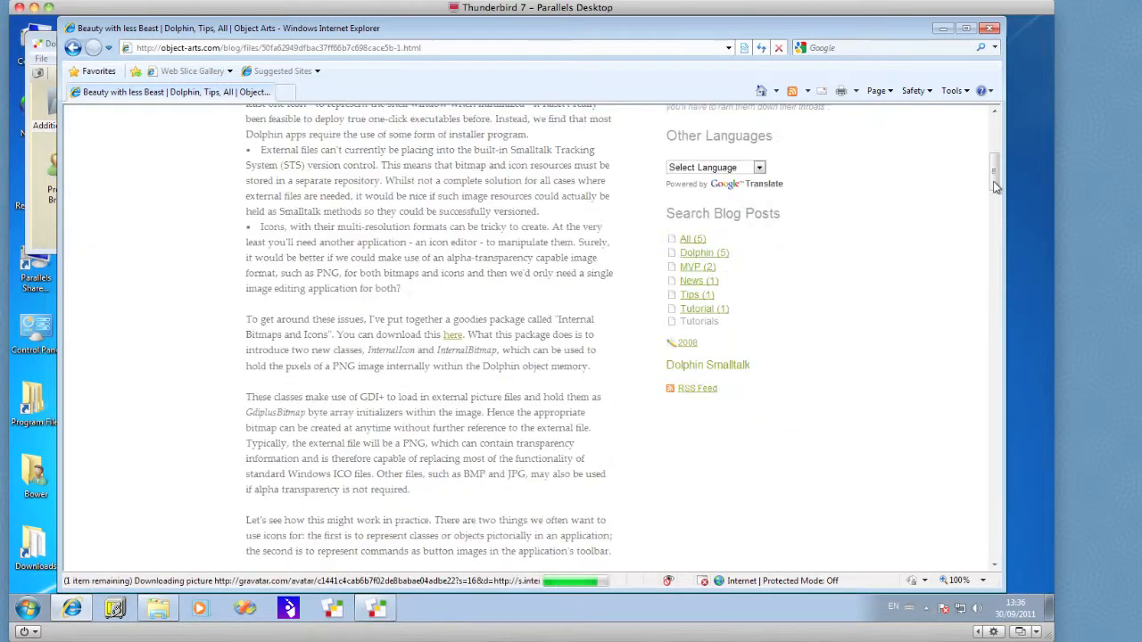
scroll(1000, 343, "down", 5)
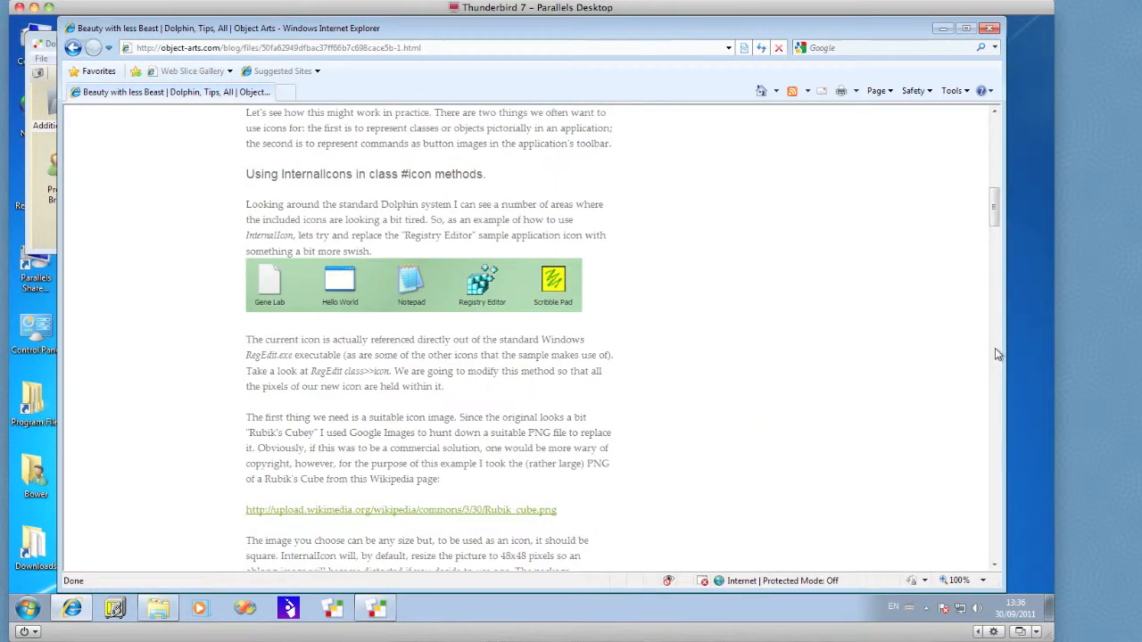
Download Internal Bitmaps and Icons.pac from the end of the blog post into the Dolphin Smalltalk X6 folder and close the browser.
scroll(997, 487, "down", 5)
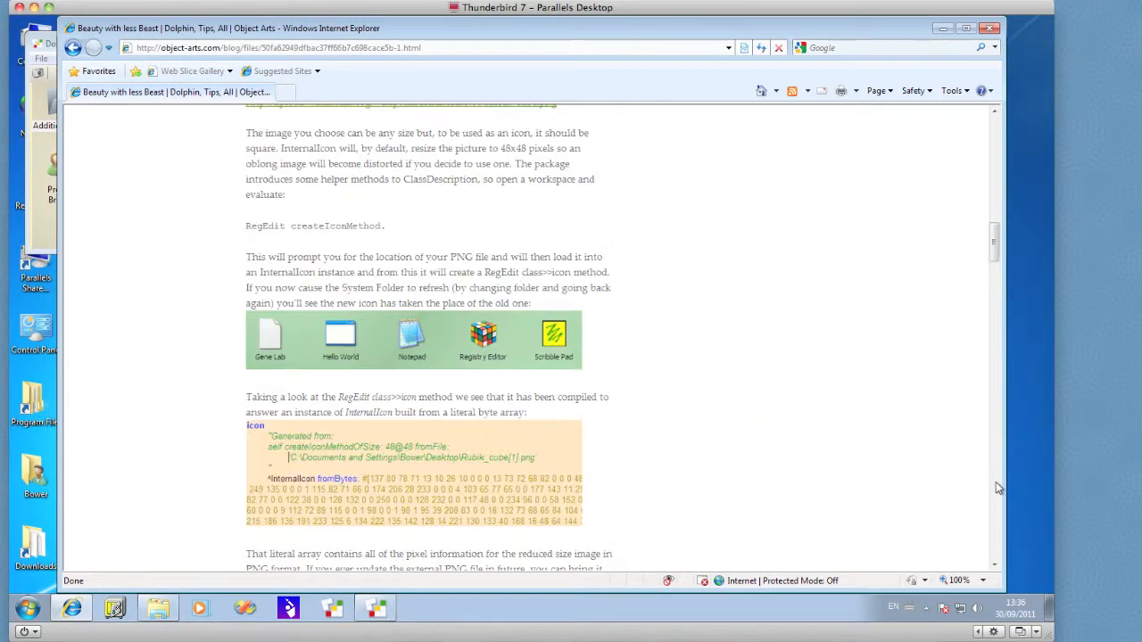
scroll(998, 488, "down", 20)
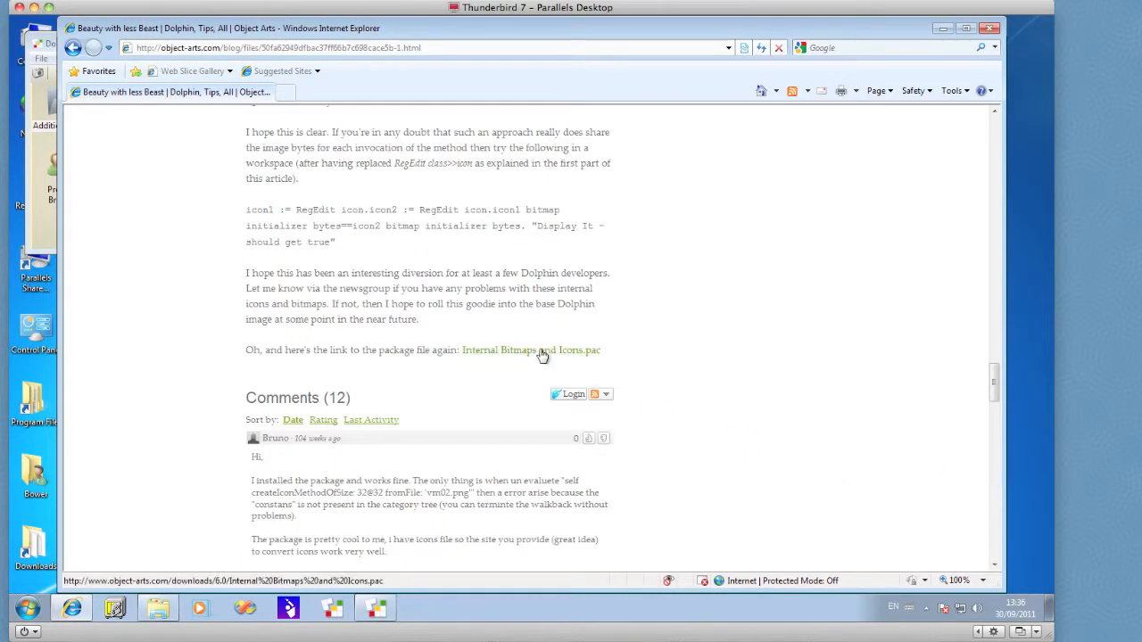
right_click(542, 355)
left_click(591, 138)
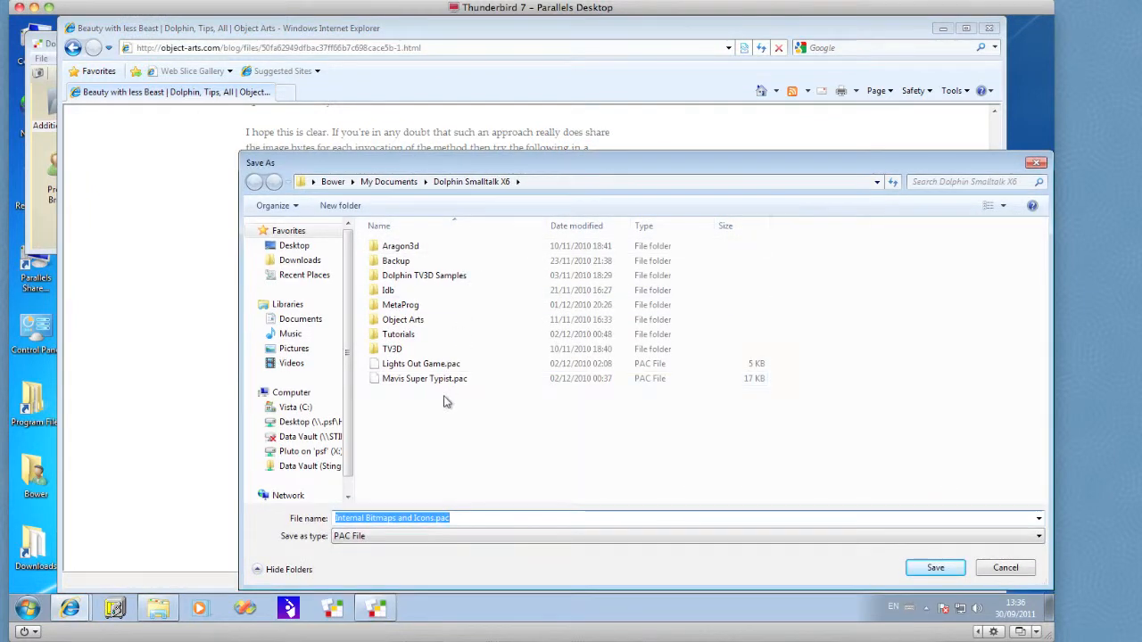
left_click(935, 568)
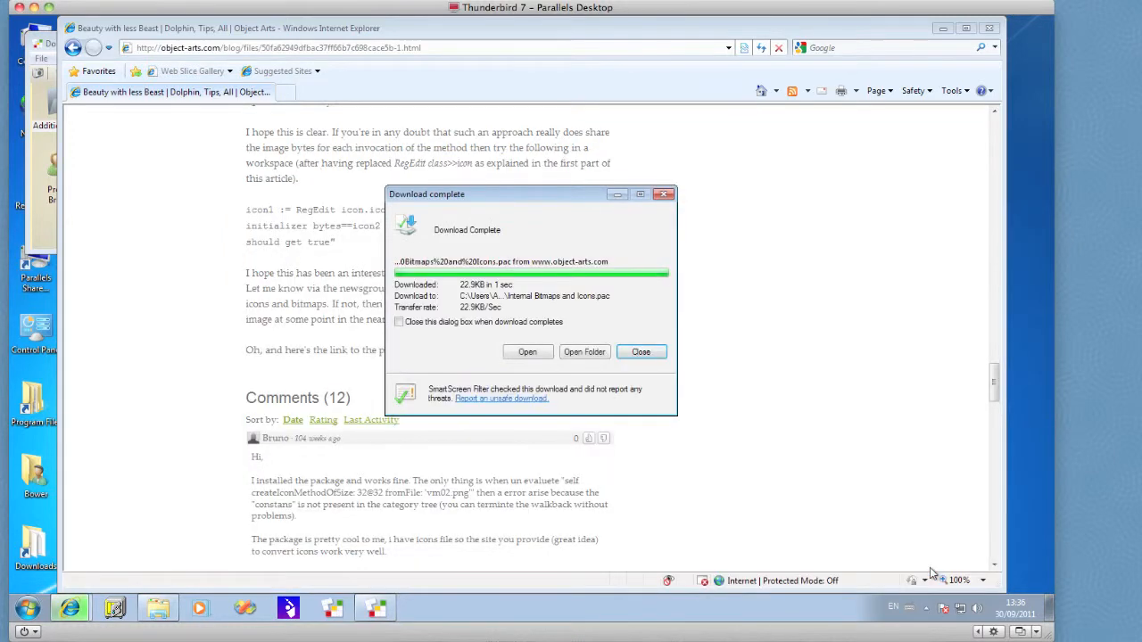
left_click(642, 353)
left_click(990, 30)
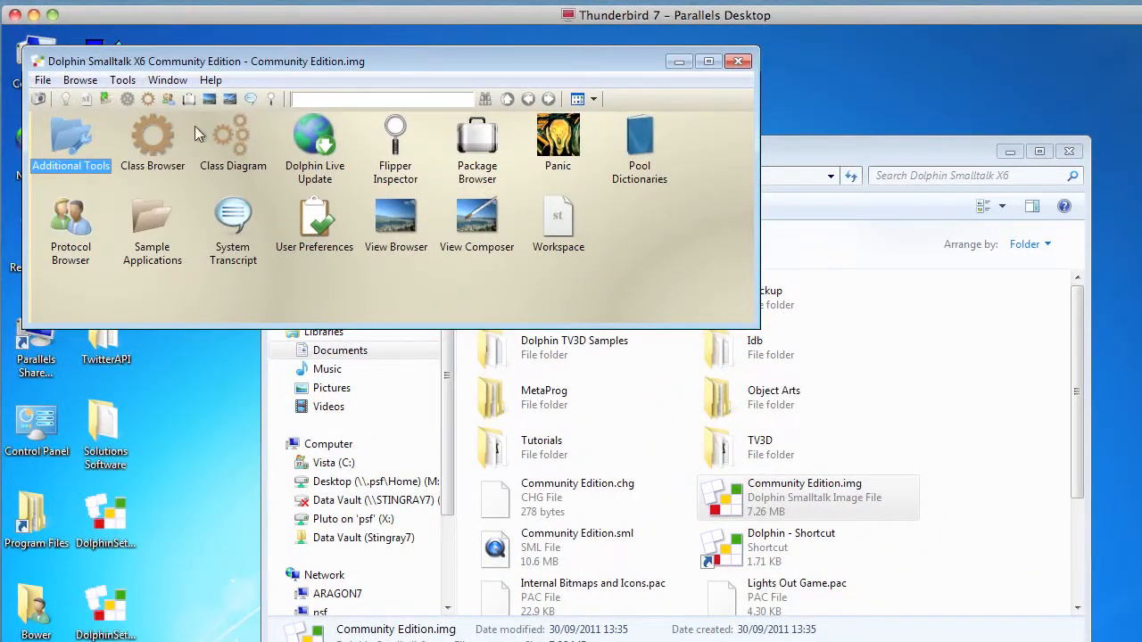
Install the Internal Bitmaps and Icons.pac package through the Package Browser and close the browser window.
double_click(458, 141)
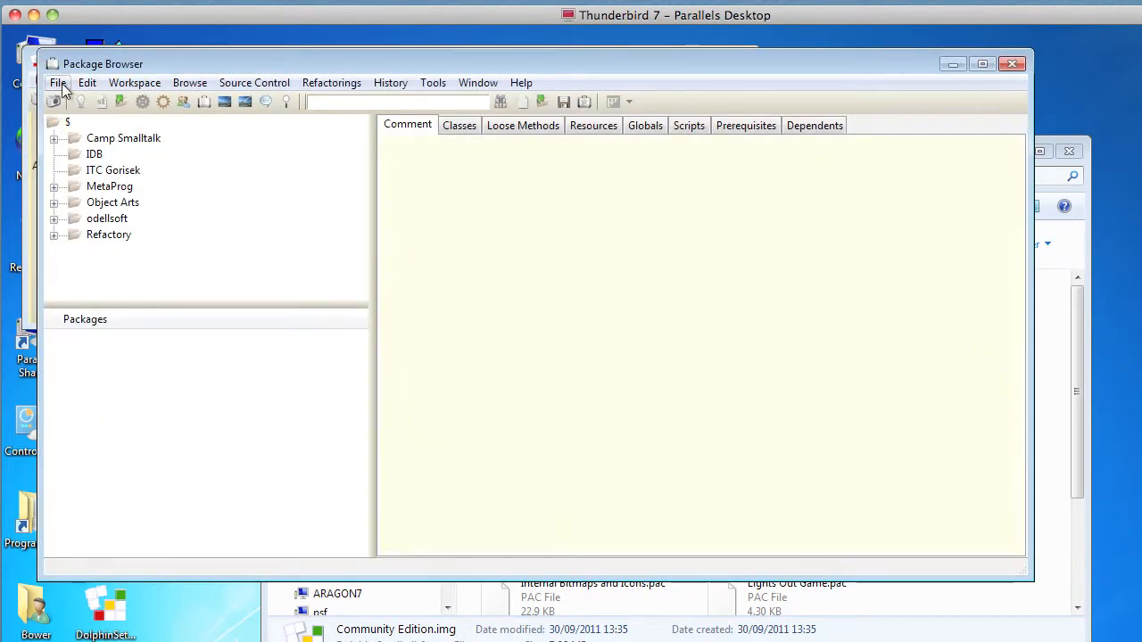
left_click(57, 82)
left_click(75, 118)
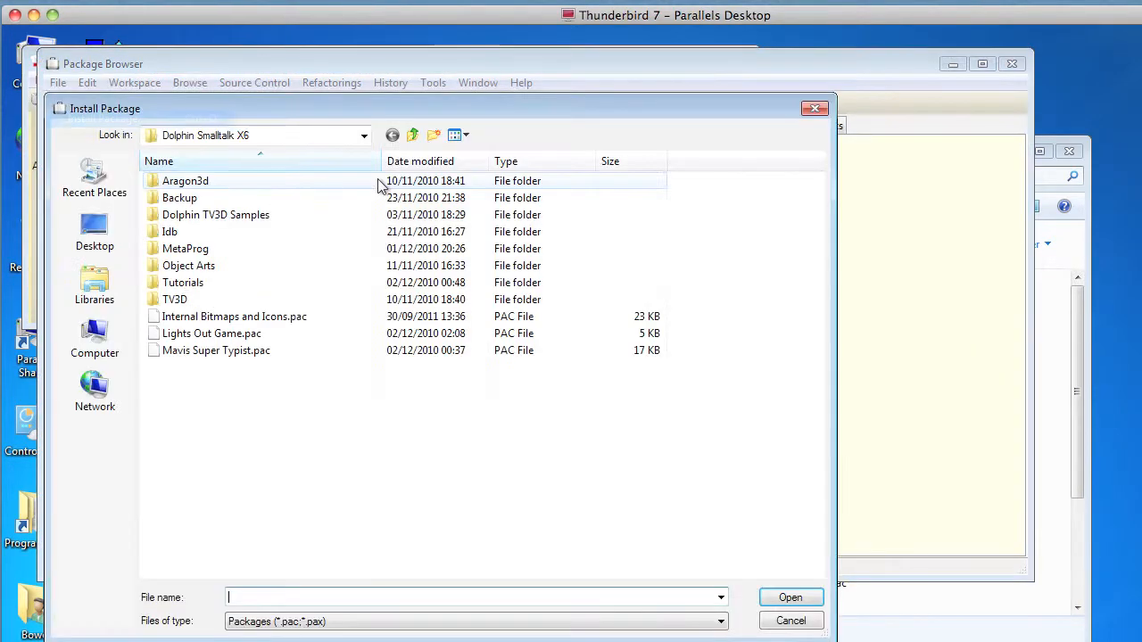
left_click(228, 323)
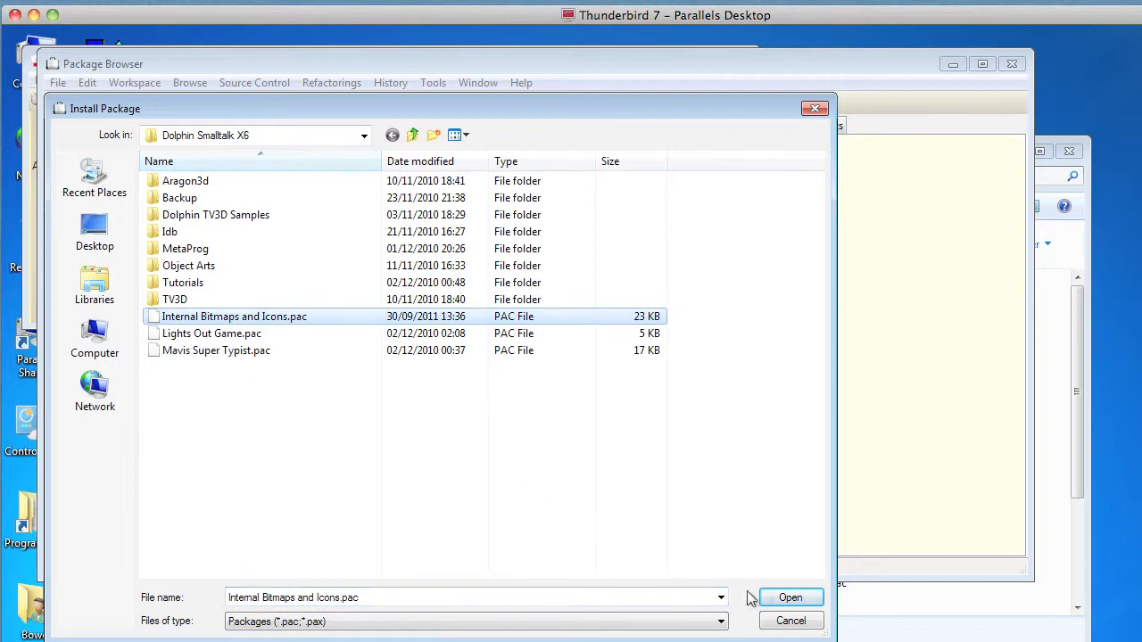
left_click(789, 600)
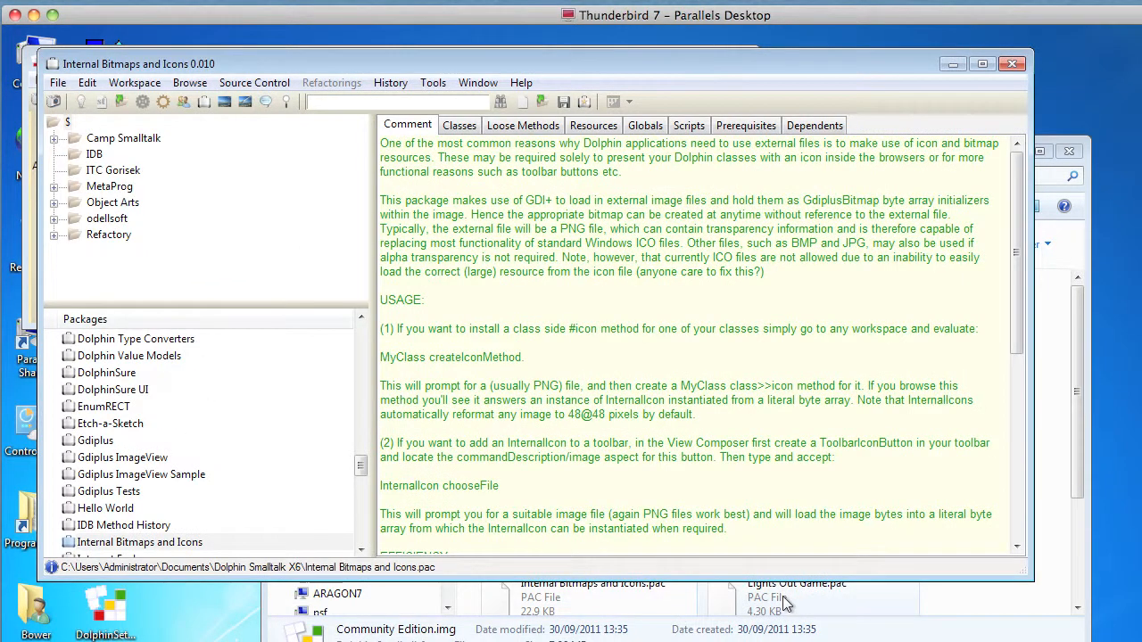
left_click(1013, 66)
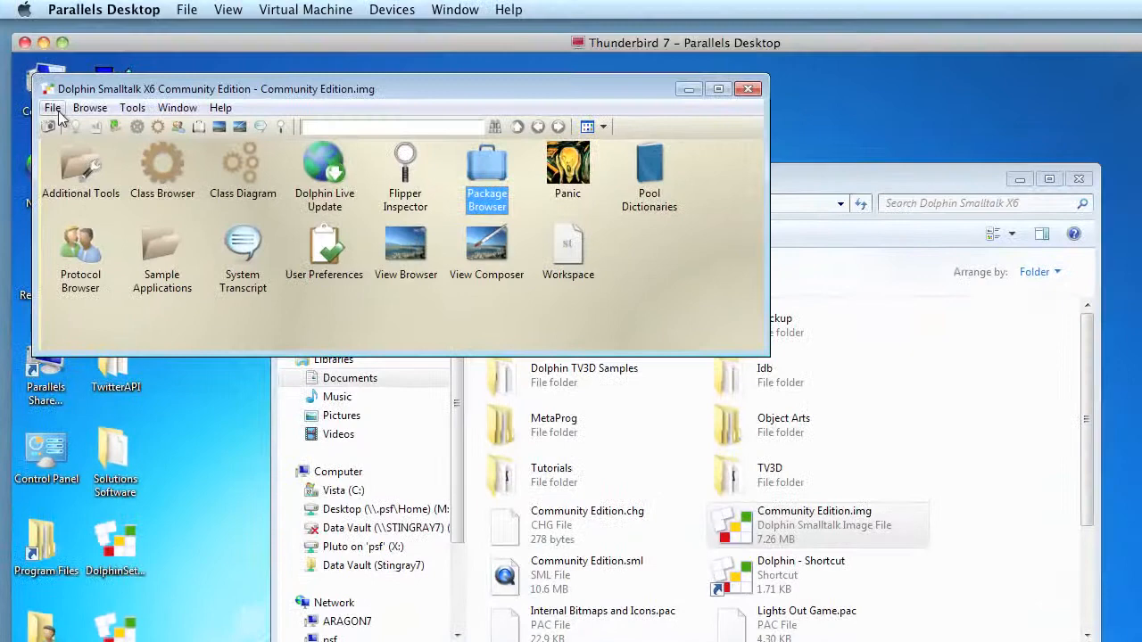
File in winefix.st from the Desktop and agree to forcibly close all open Dolphin windows.
left_click(52, 108)
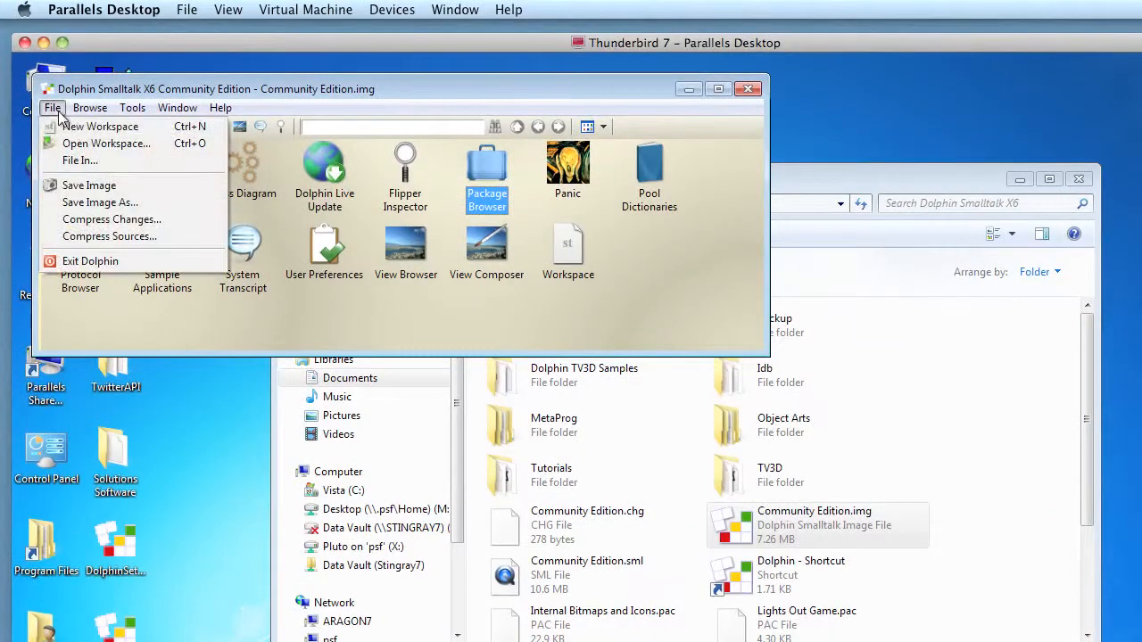
left_click(76, 160)
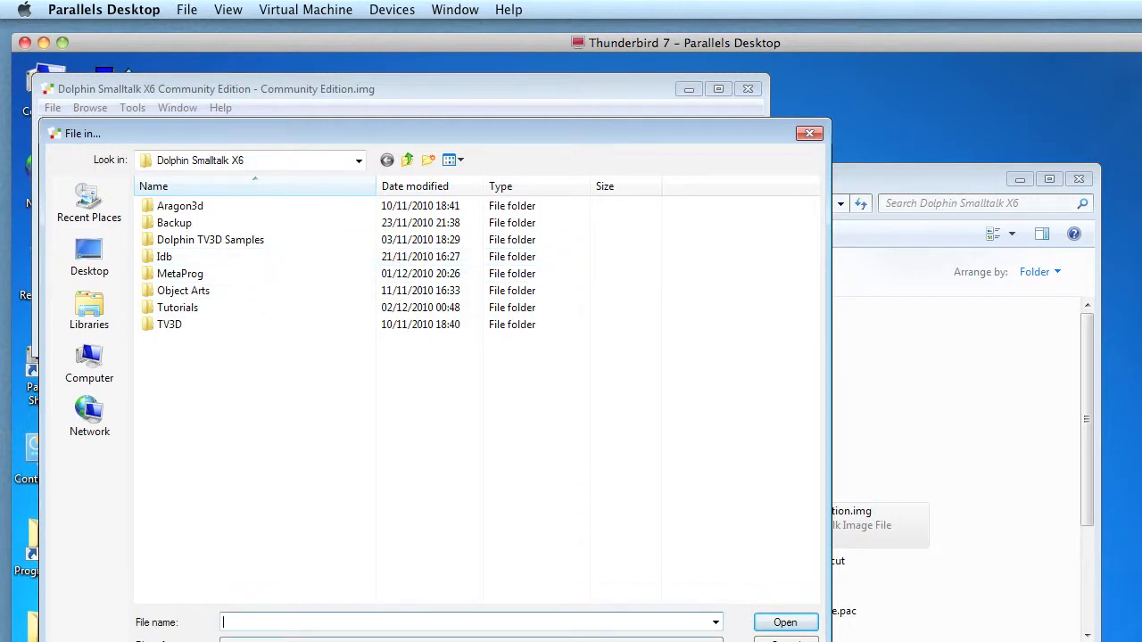
left_click(89, 258)
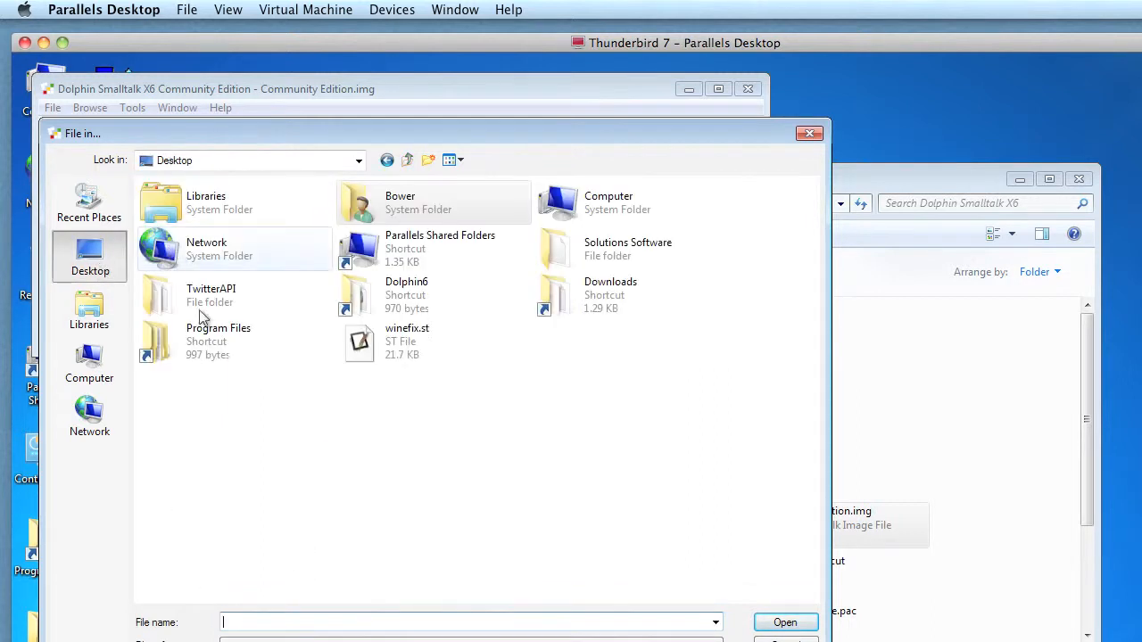
left_click(373, 346)
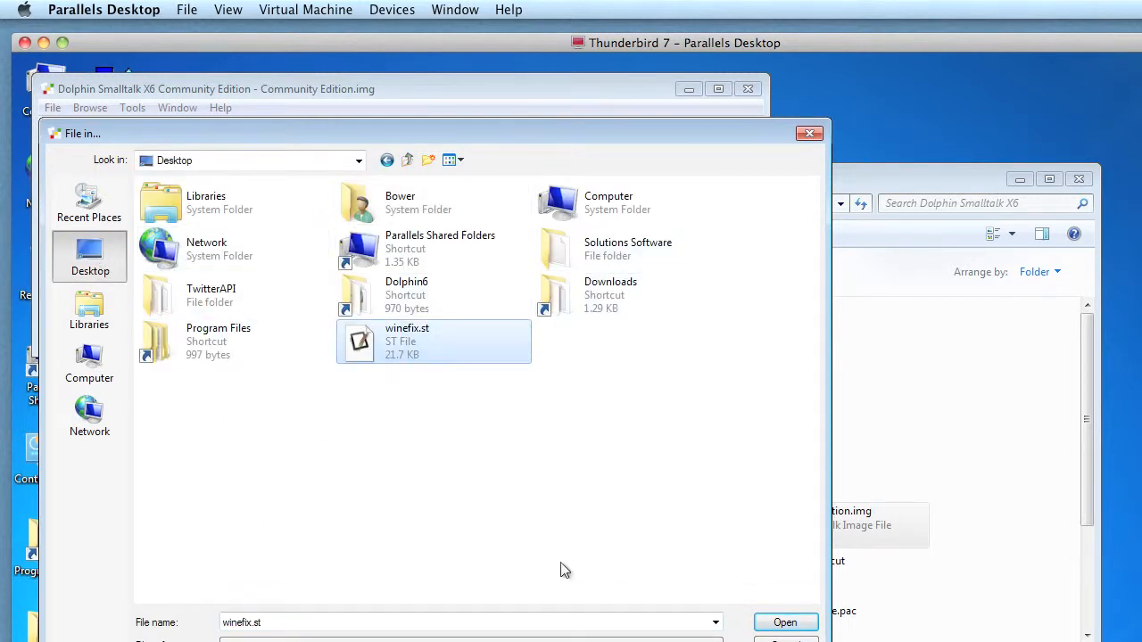
left_click(784, 625)
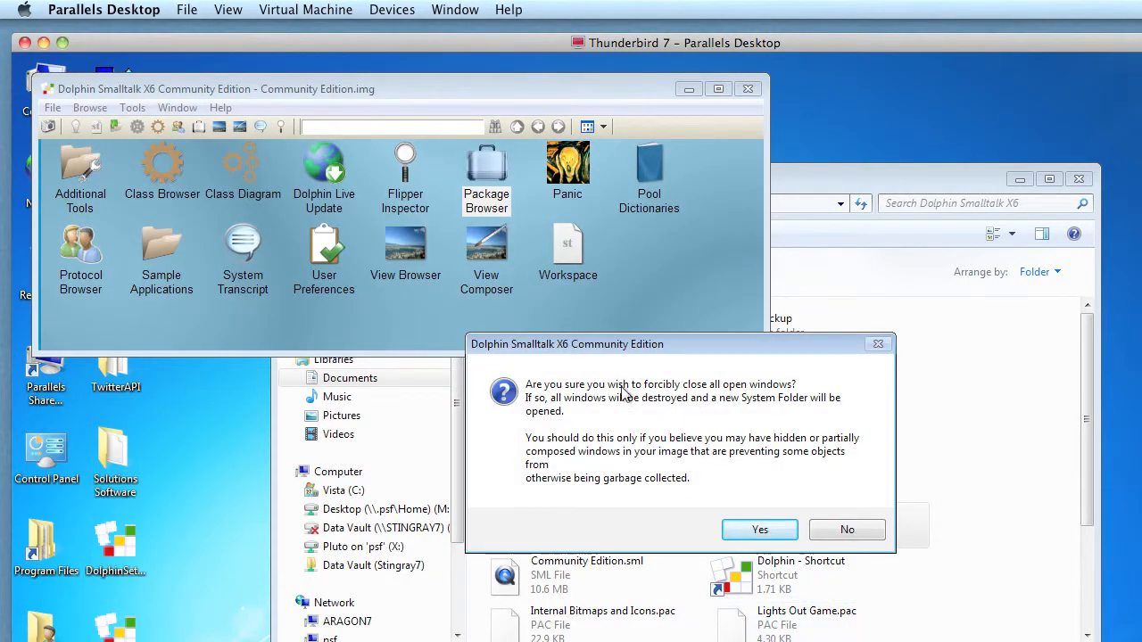
left_click(757, 533)
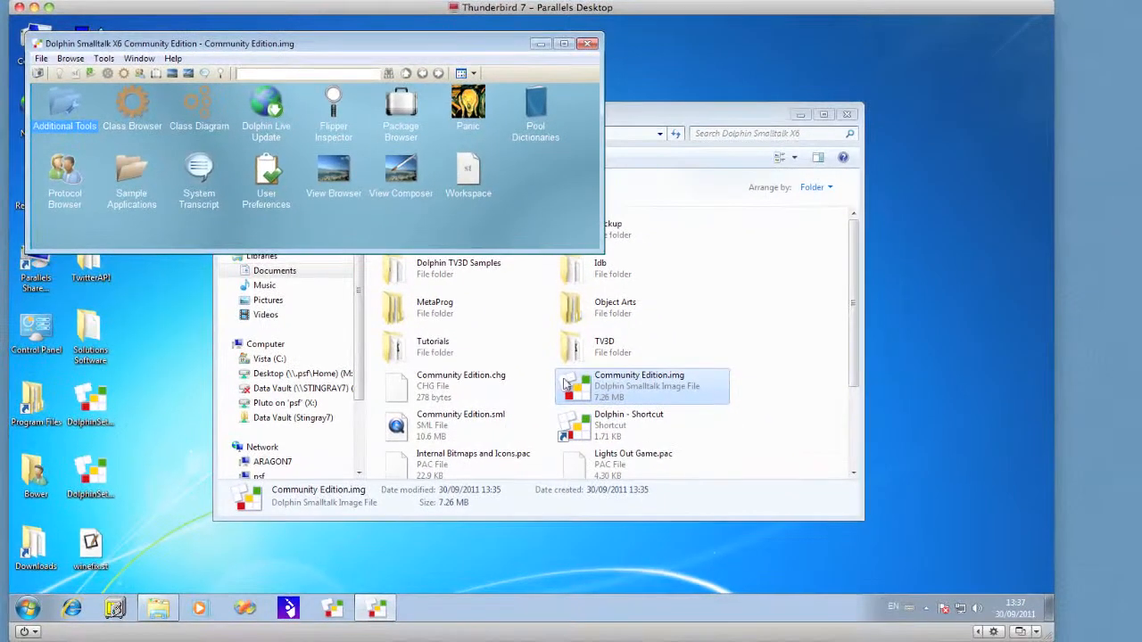
Turn off showing the Tip of the Day at startup.
left_click(139, 59)
mouse_move(174, 59)
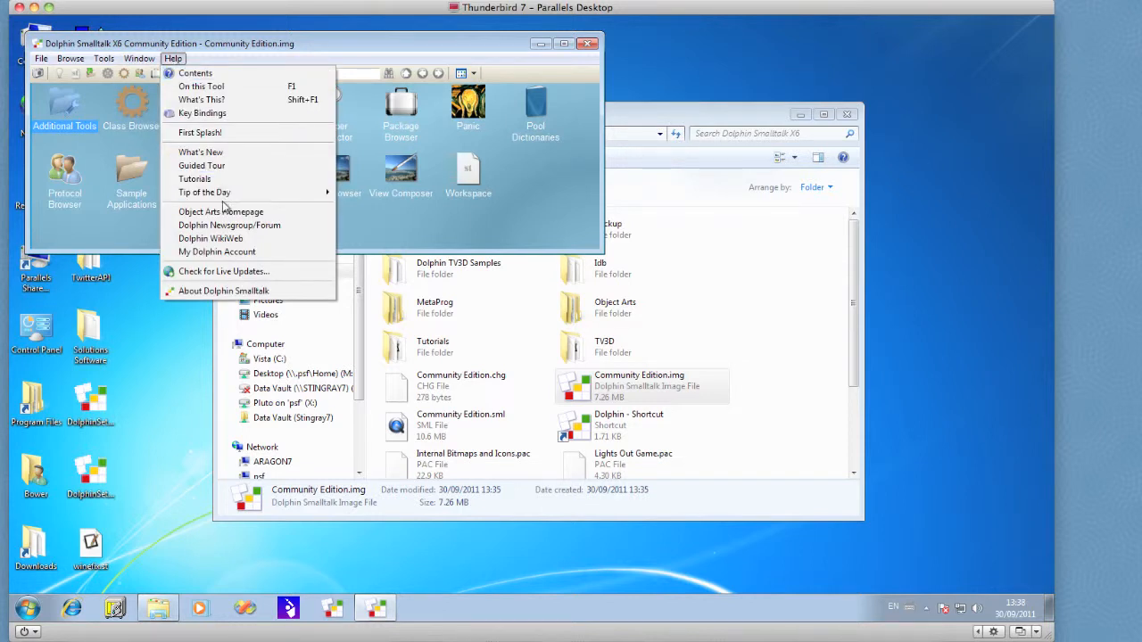
mouse_move(224, 198)
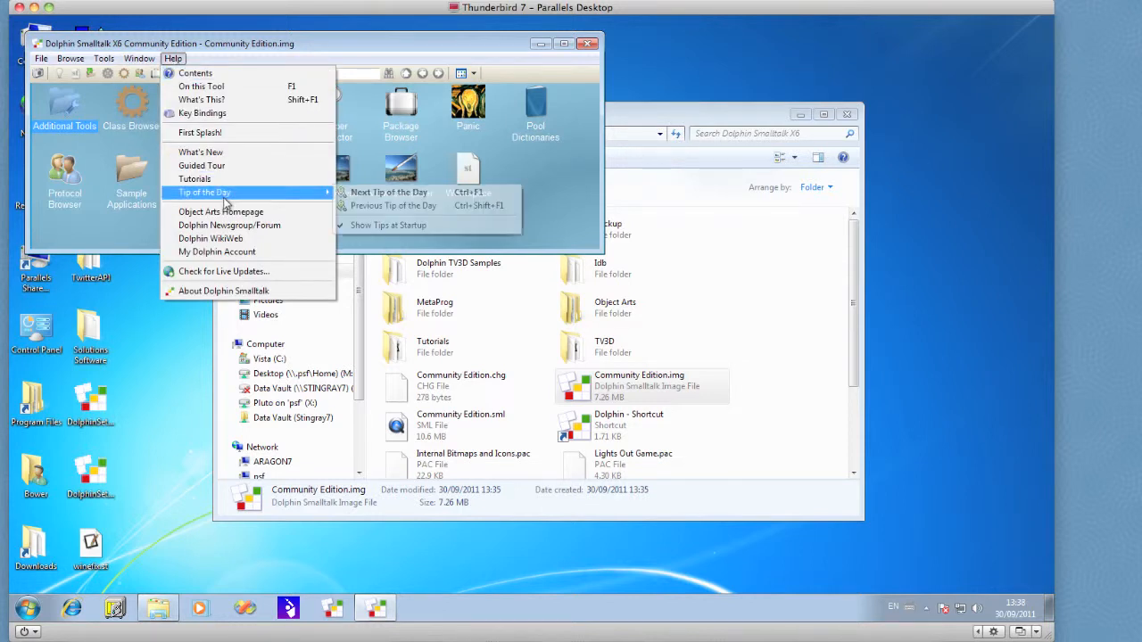
left_click(423, 227)
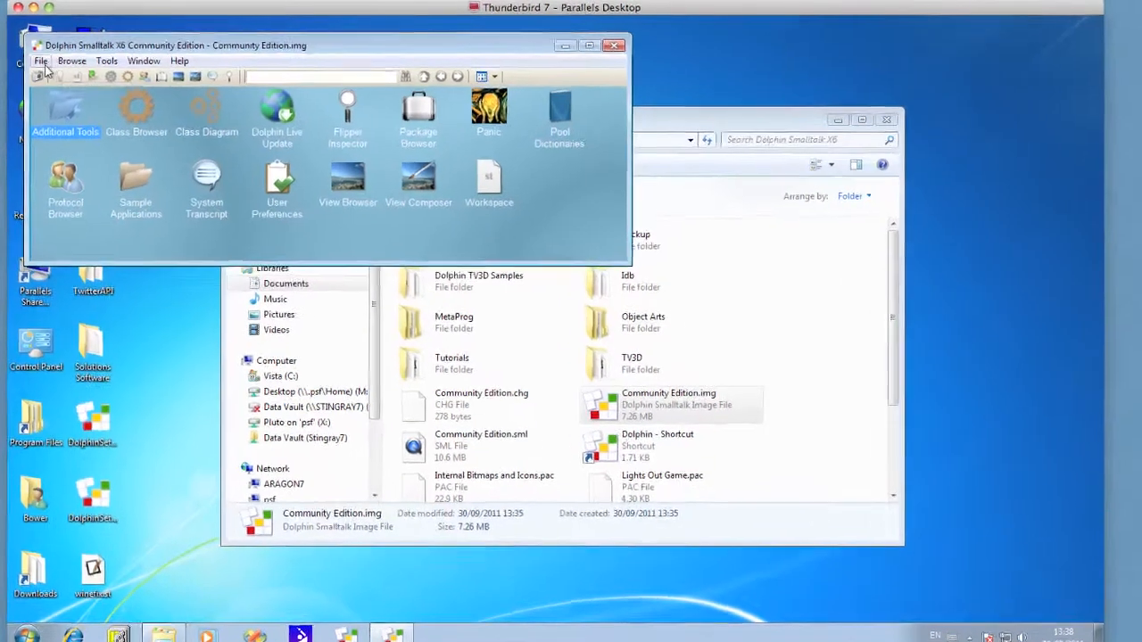
Save the image as Dolphin in the Dolphin Smalltalk X6 folder and bring its files into view in Windows Explorer.
left_click(41, 58)
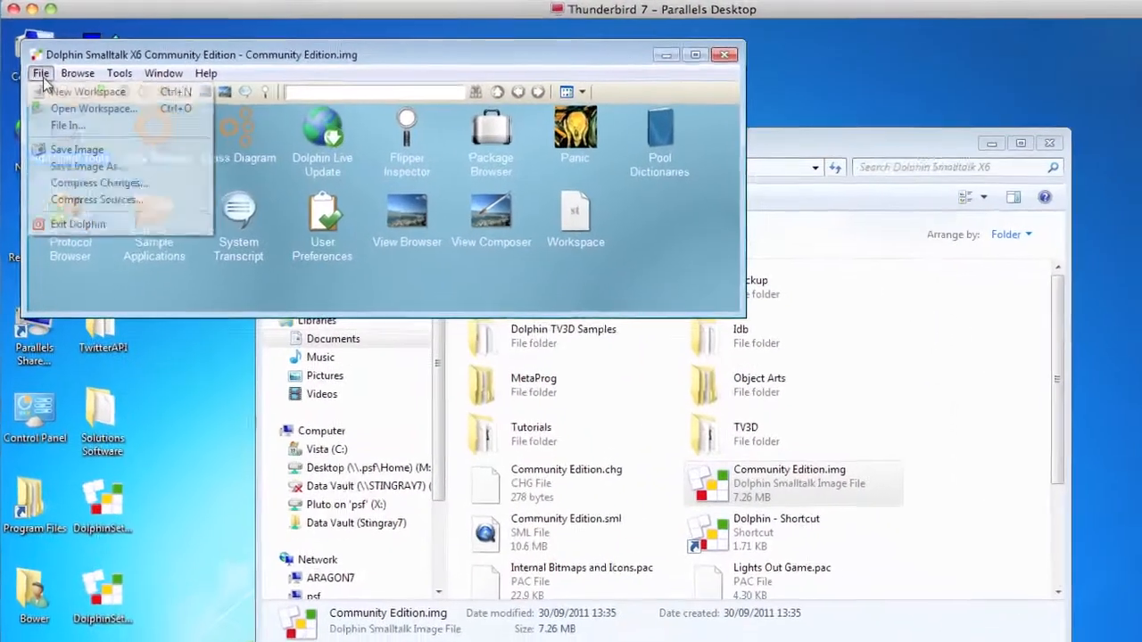
left_click(69, 170)
type("Dolphin")
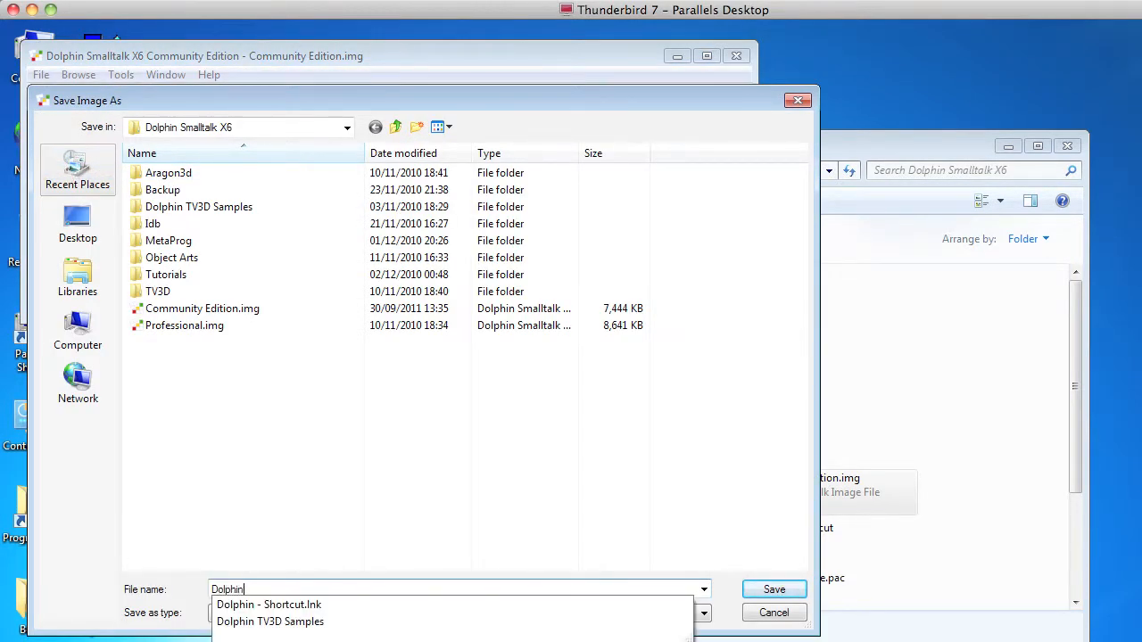
key("Return")
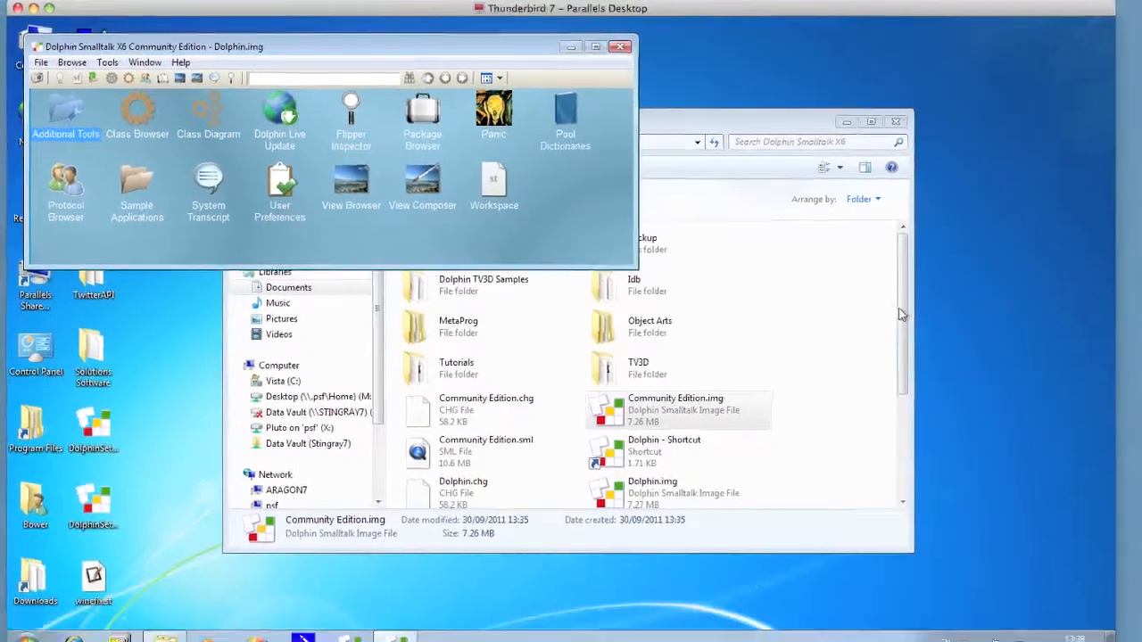
left_click(1074, 371)
left_click_drag(854, 296, 852, 391)
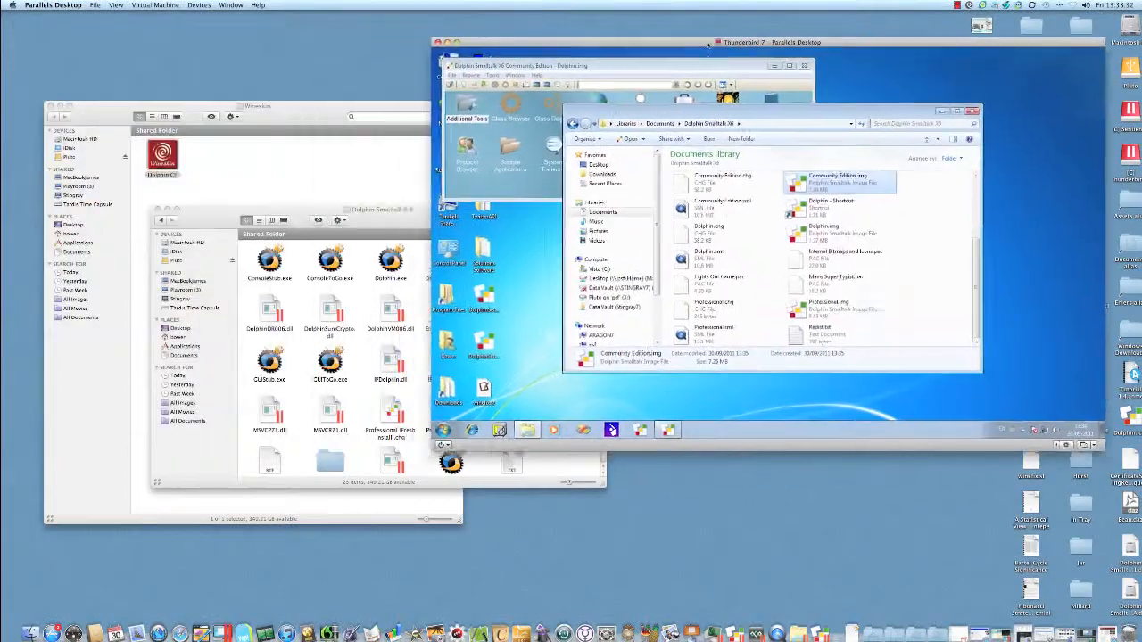
Move the Windows virtual machine aside on the Mac desktop and close the open Dolphin Smalltalk 6.0 Finder window.
left_click_drag(708, 43, 731, 42)
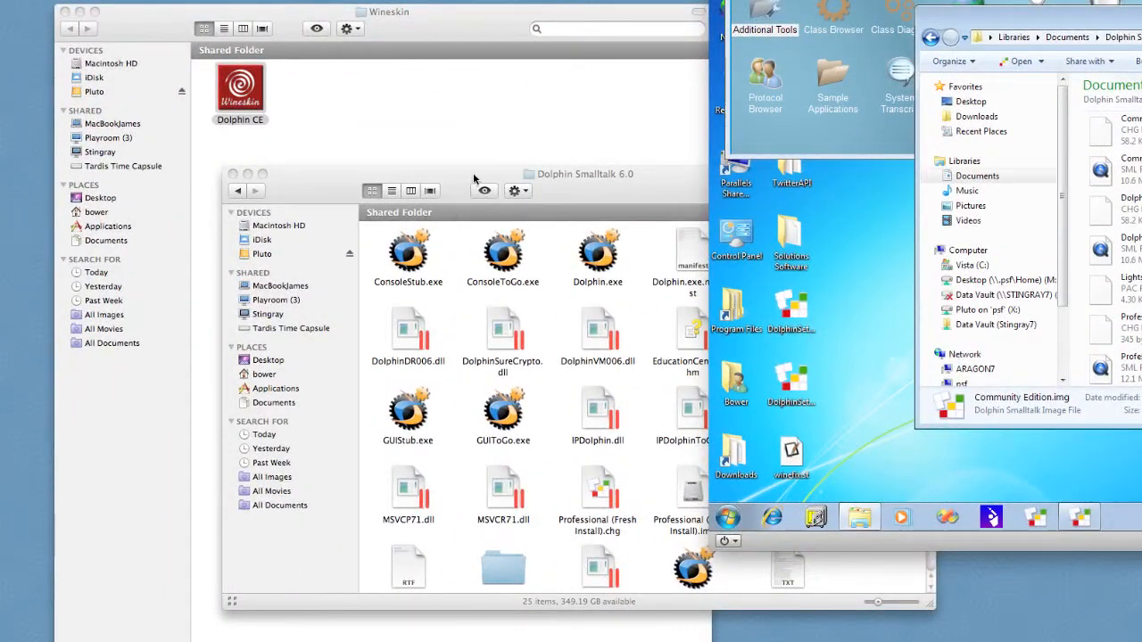
left_click_drag(473, 172, 353, 262)
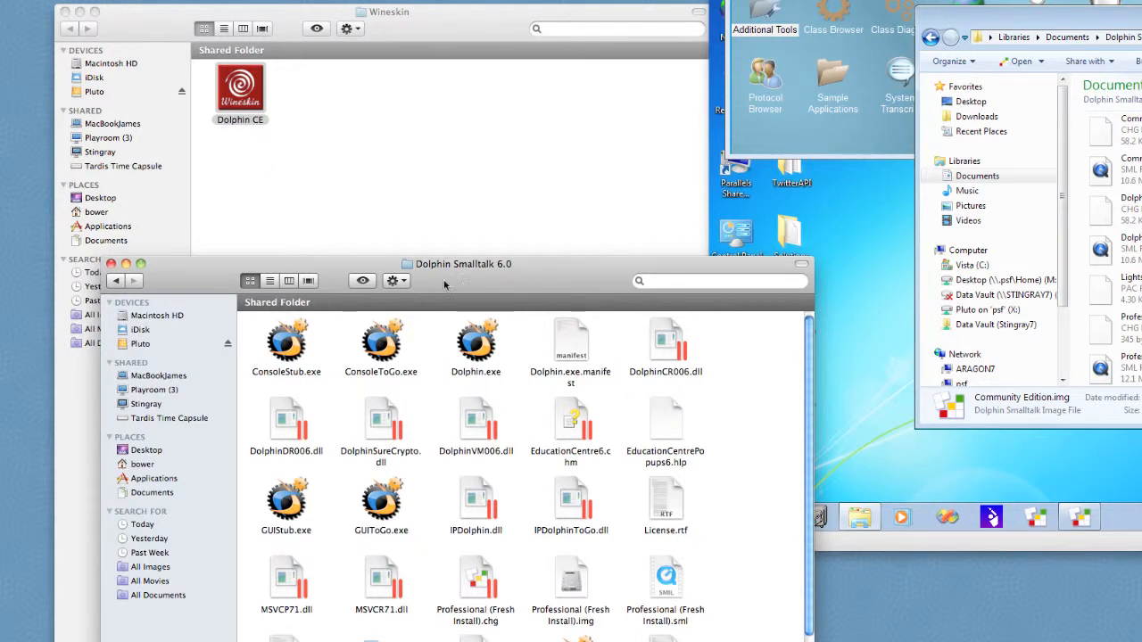
left_click(111, 264)
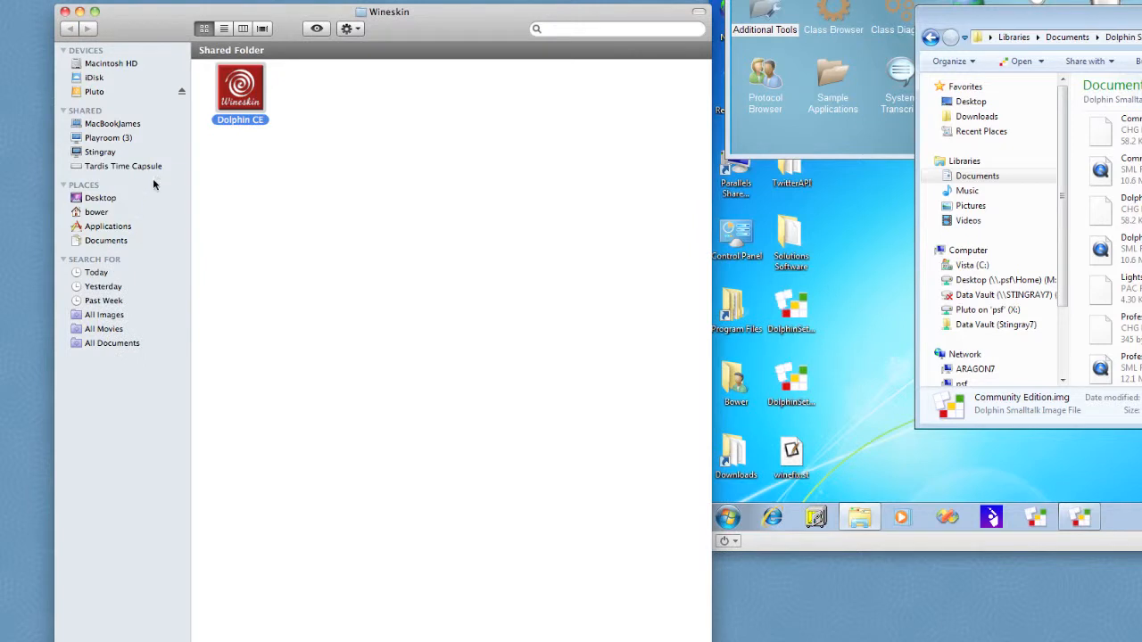
Show the package contents of Dolphin CE and open drive_c, Program Files, Object Arts, Dolphin Smalltalk 6.0 in Finder.
right_click(254, 82)
left_click(291, 114)
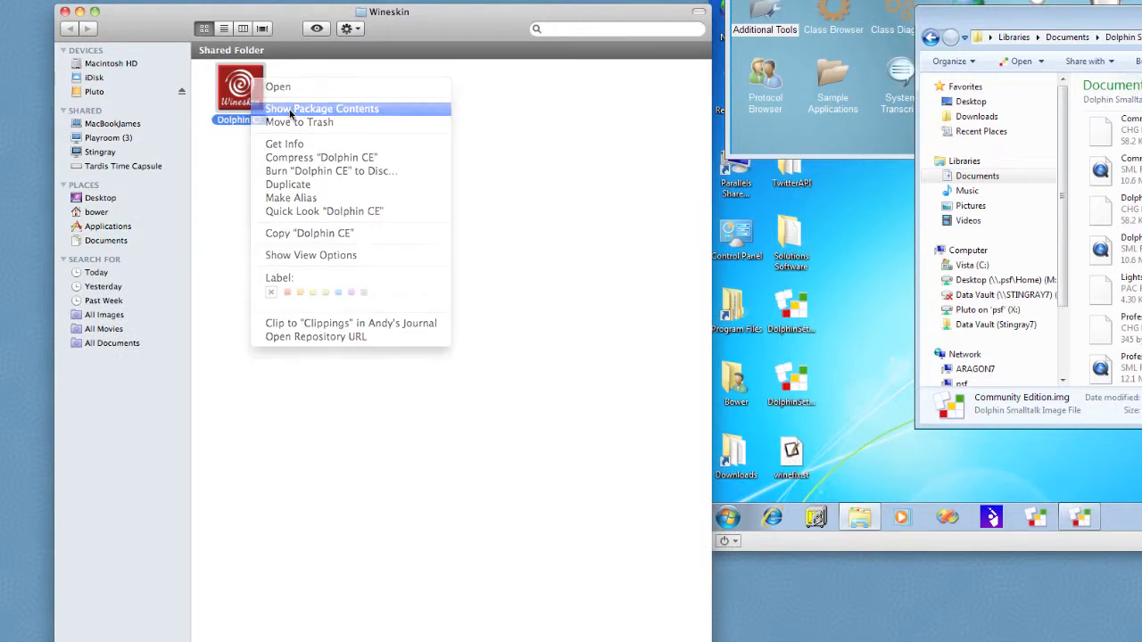
double_click(479, 232)
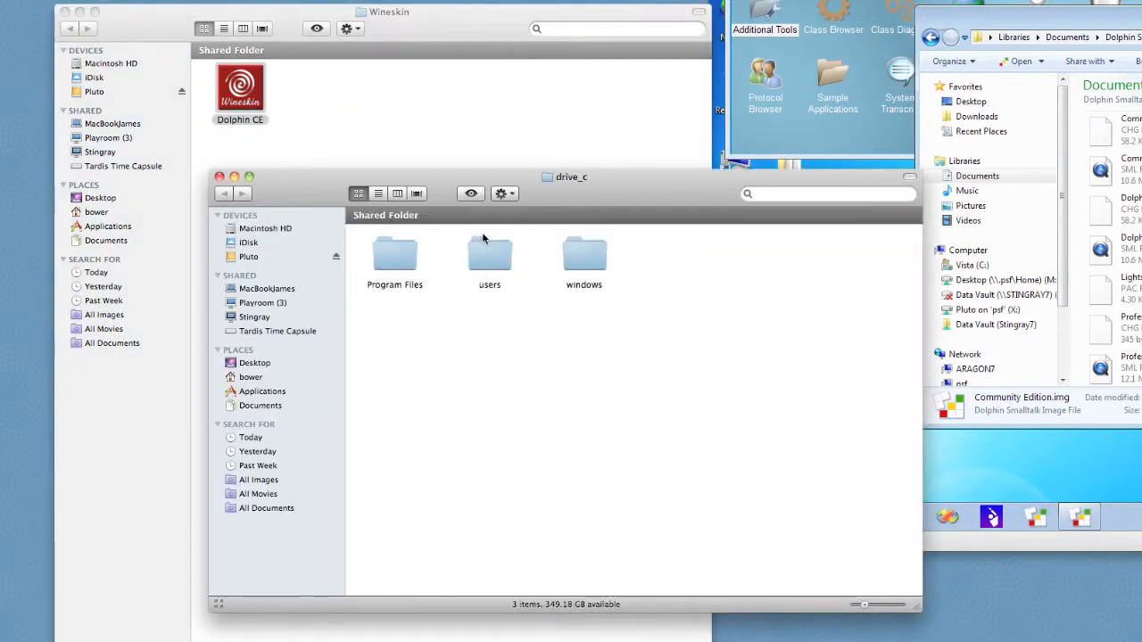
double_click(411, 260)
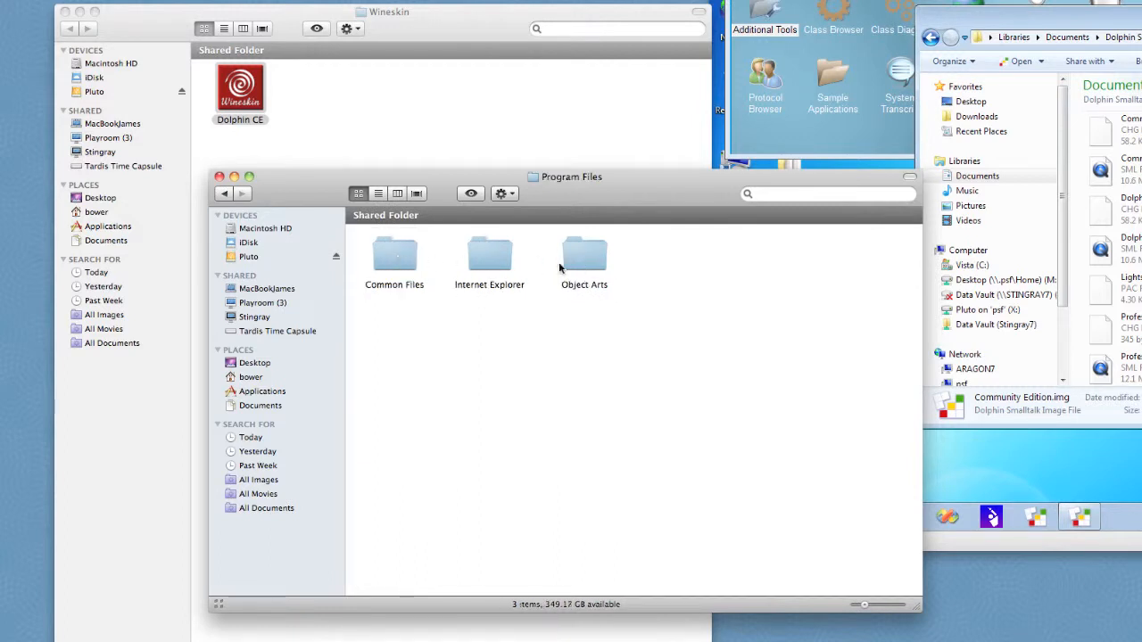
double_click(575, 265)
double_click(394, 253)
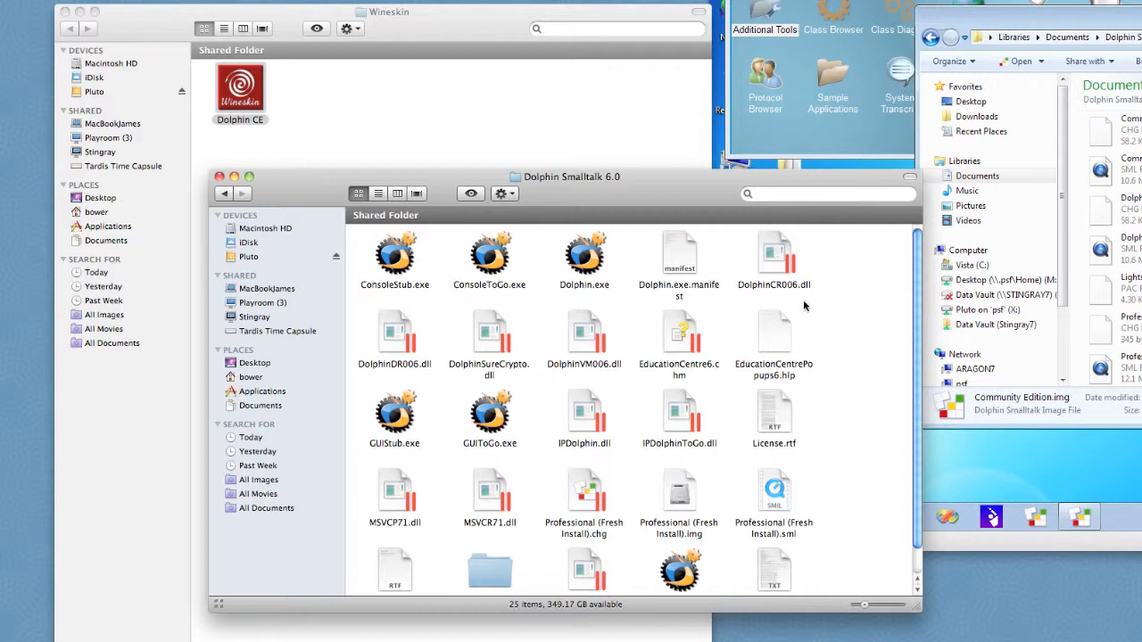
left_click_drag(591, 186, 495, 248)
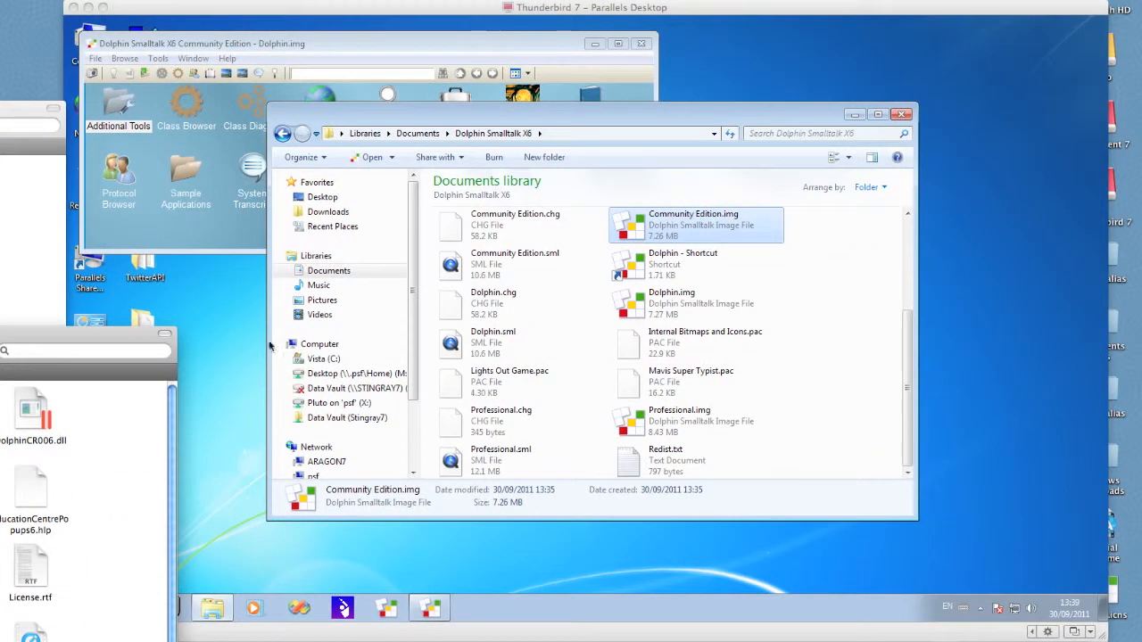
Copy Dolphin.img, Dolphin.sml and Dolphin.chg from the Windows Dolphin Smalltalk X6 folder into the Mac's Dolphin Smalltalk 6.0 folder.
left_click(634, 270)
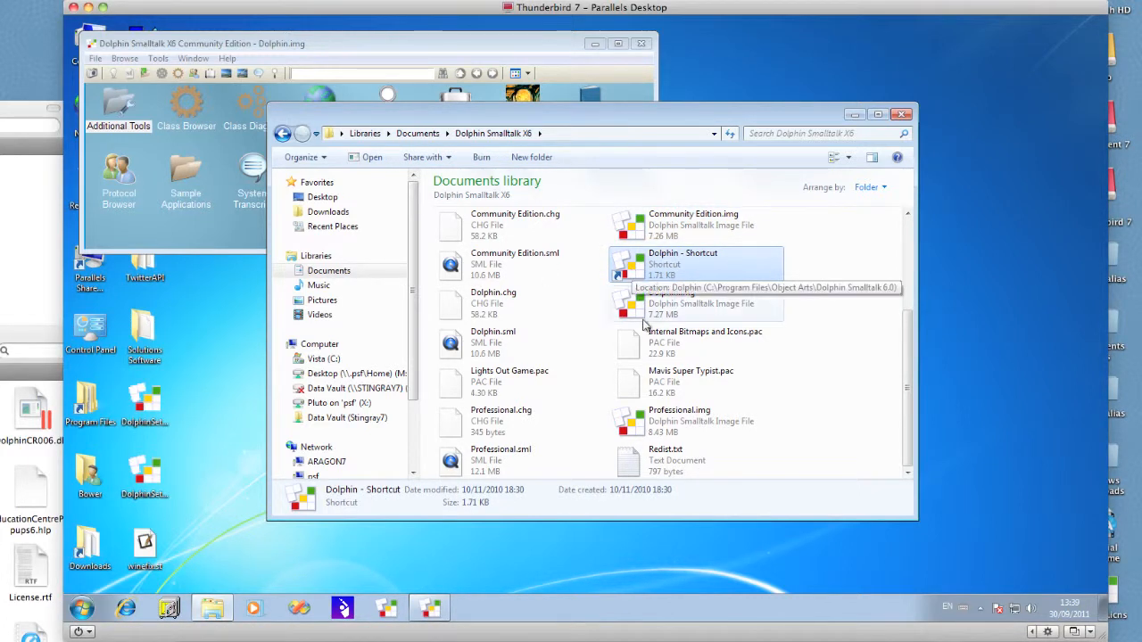
left_click(671, 304)
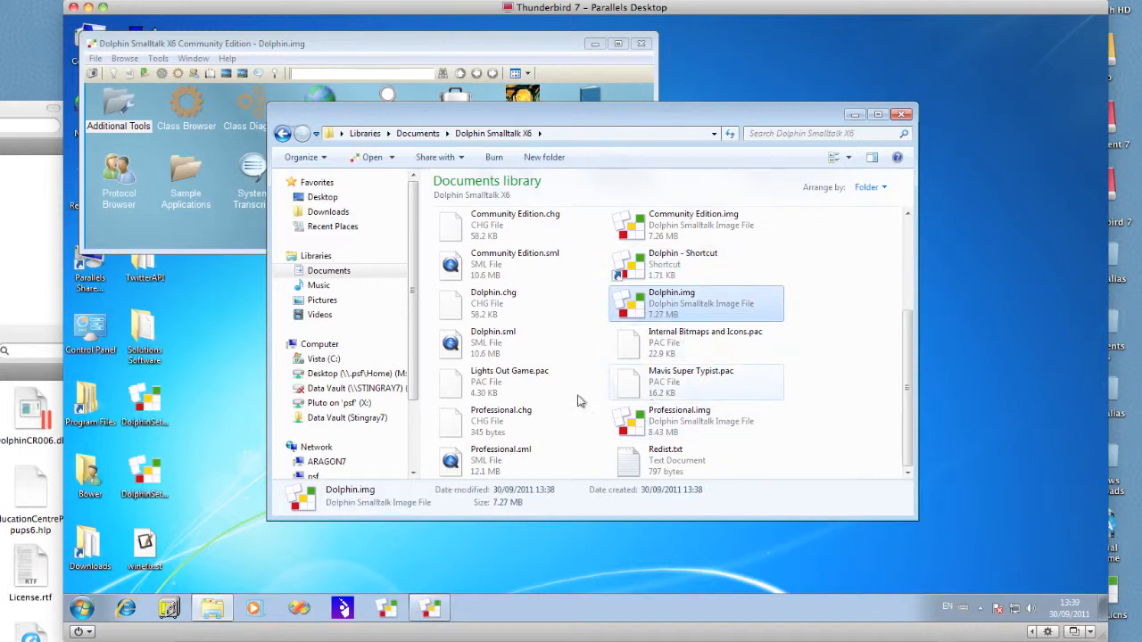
left_click(466, 348, "ctrl")
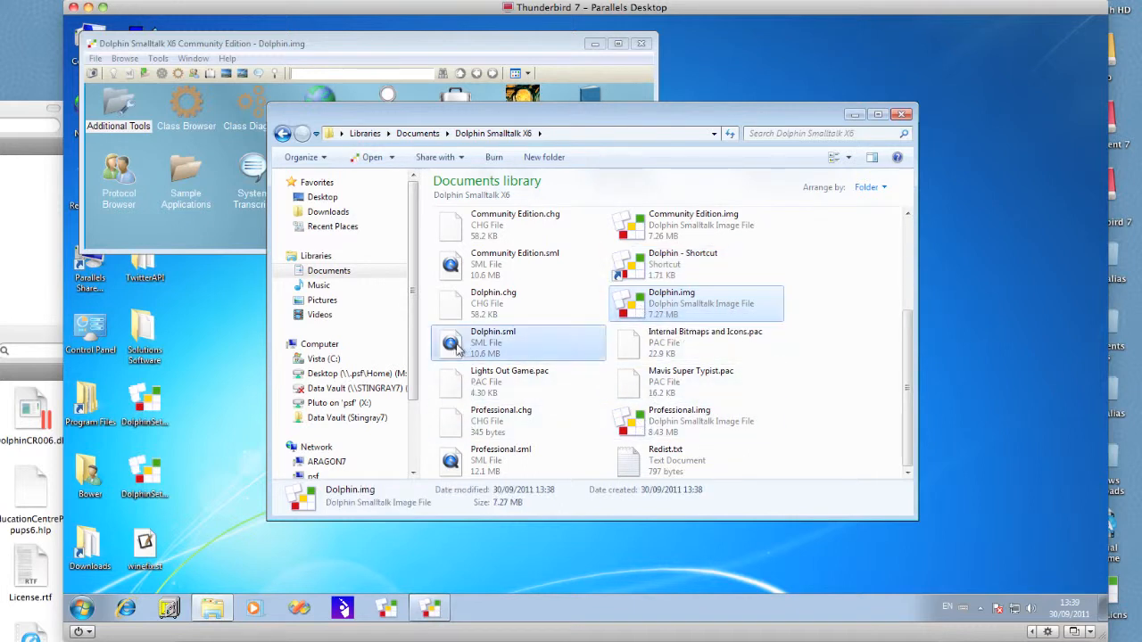
left_click(464, 308, "ctrl")
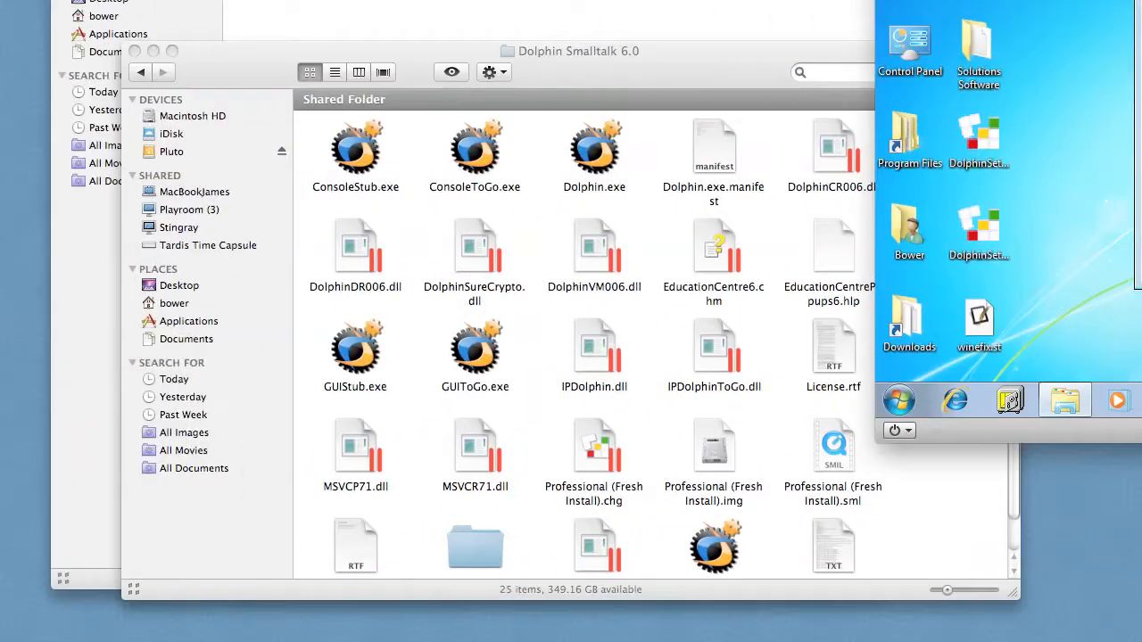
left_click_drag(1141, 184, 663, 245)
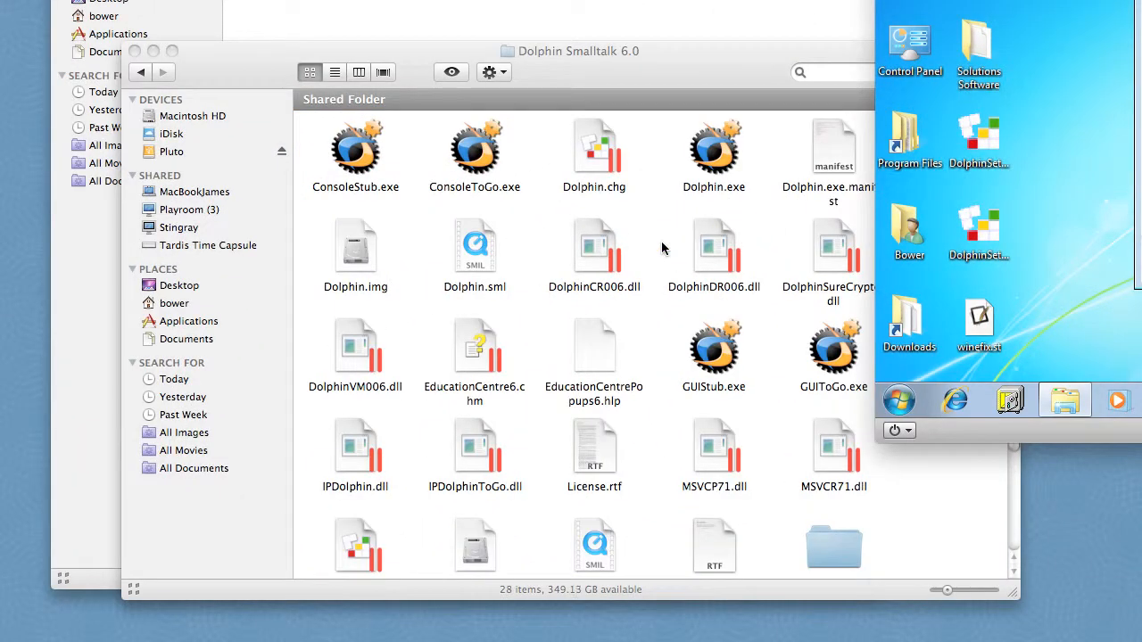
Hide the other applications and open Wineskin's advanced settings from the package contents of Dolphin CE.
left_click(688, 64)
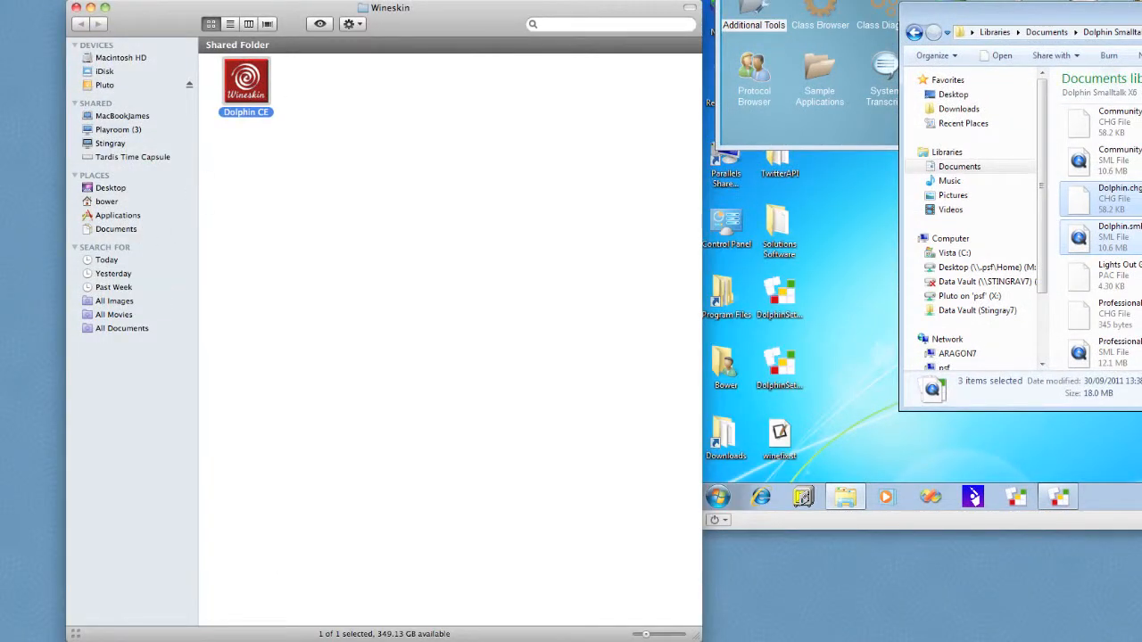
key("super+alt+h")
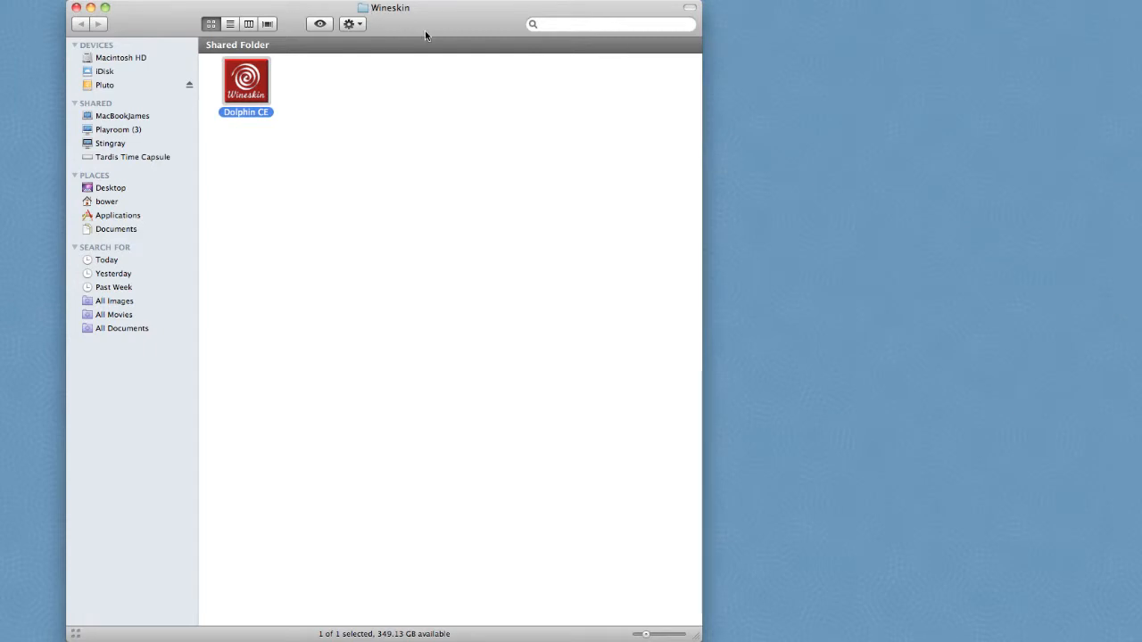
right_click(247, 81)
left_click(275, 103)
left_click(579, 227)
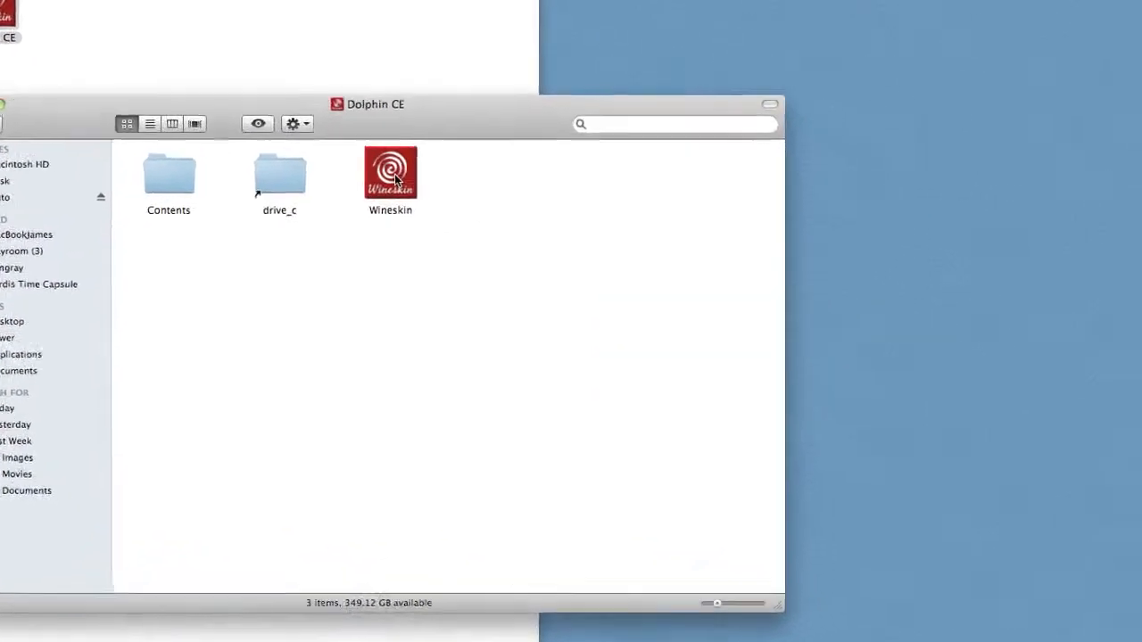
double_click(306, 155)
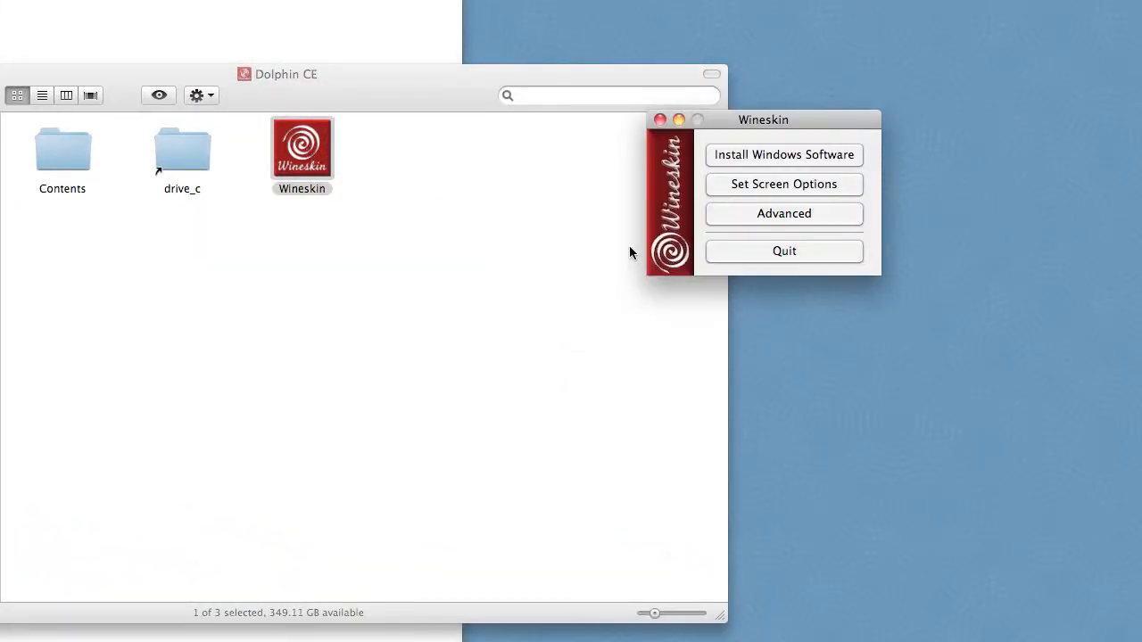
left_click(754, 214)
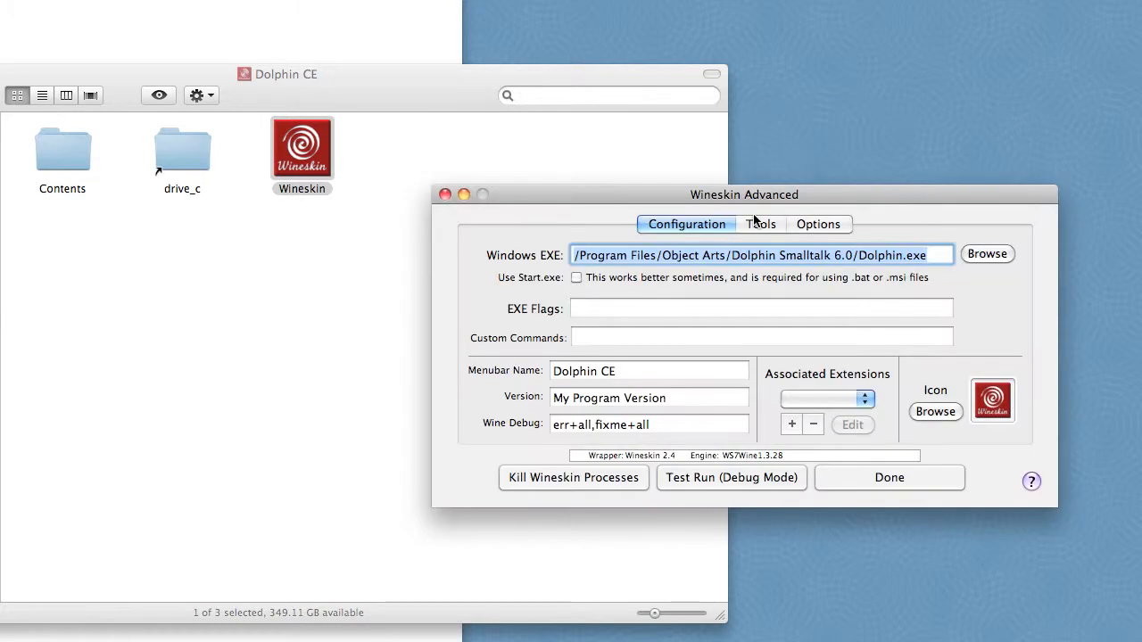
Set the wrapper's icon to Dolphin.icns from the Desktop.
left_click(933, 411)
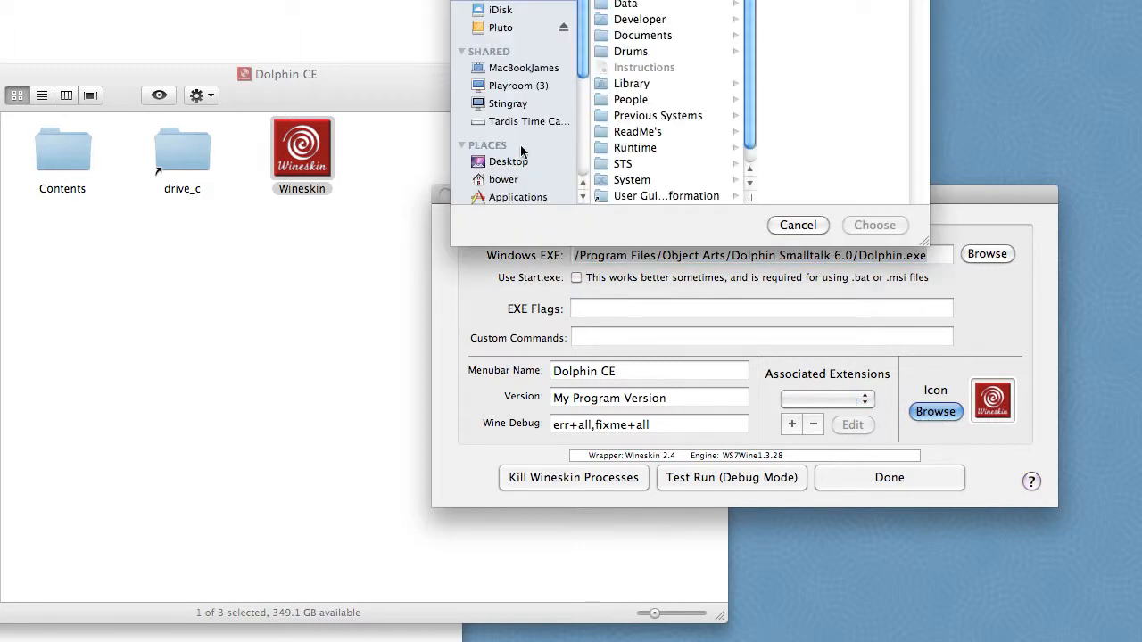
left_click(520, 161)
scroll(748, 18, "down", 5)
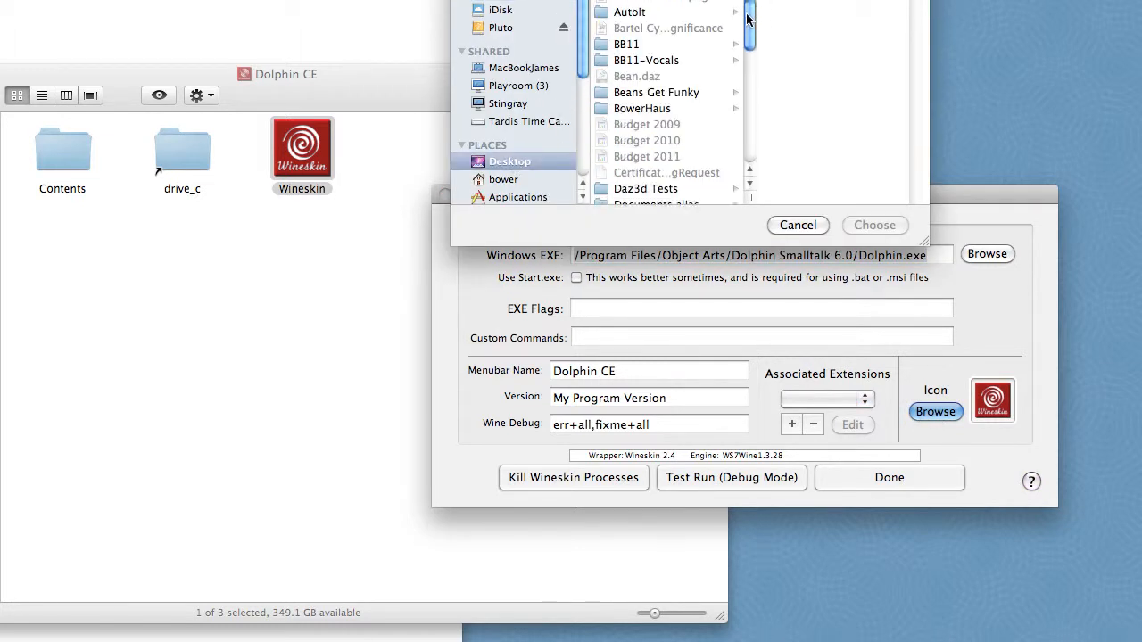
left_click_drag(748, 18, 748, 46)
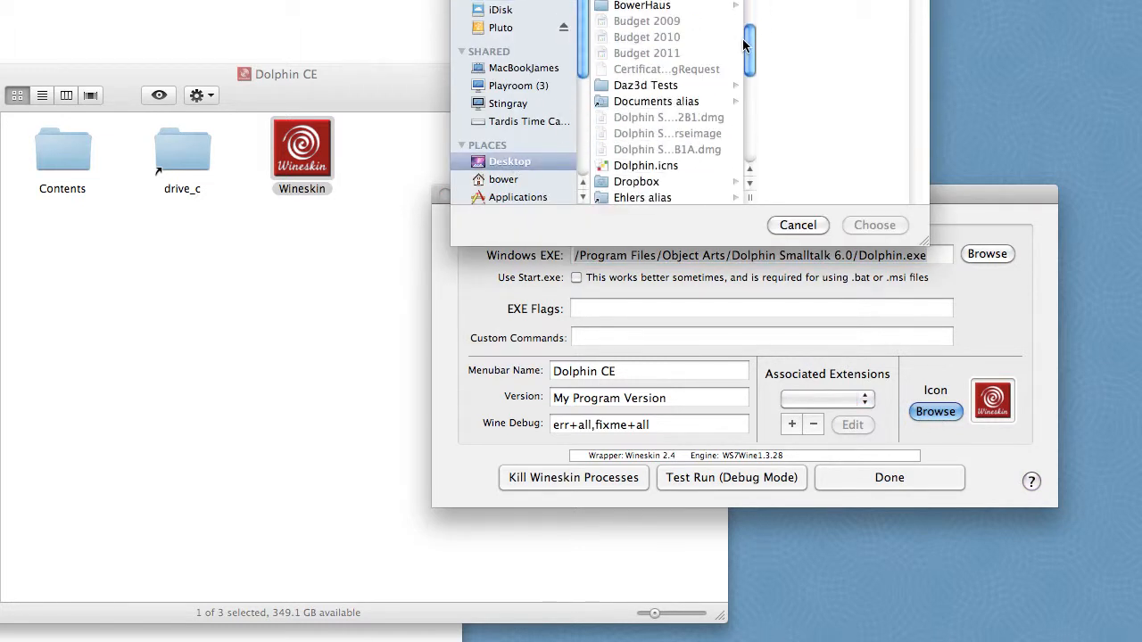
left_click(664, 168)
left_click(878, 226)
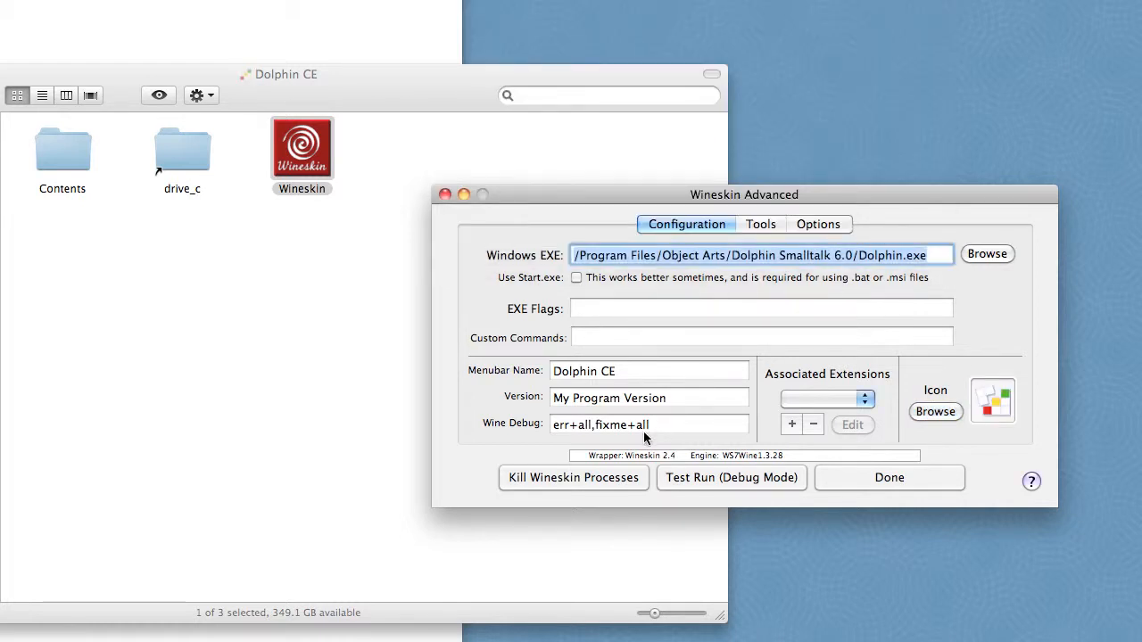
Set the wrapper's version to 6.02 and quit Wineskin.
left_click_drag(668, 398, 472, 409)
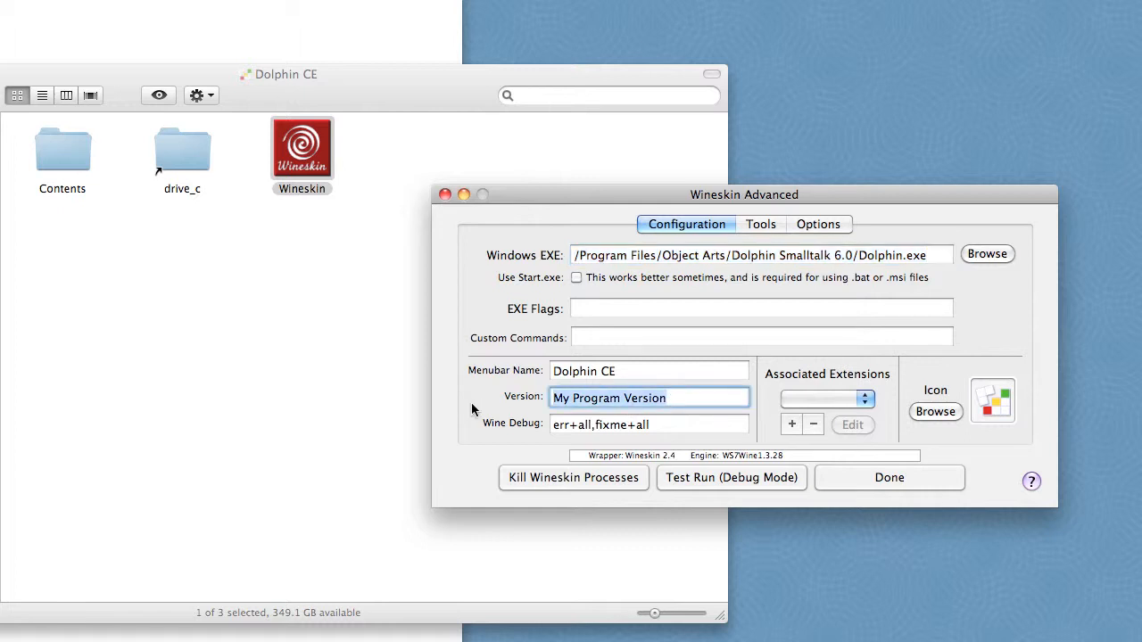
type("6.0")
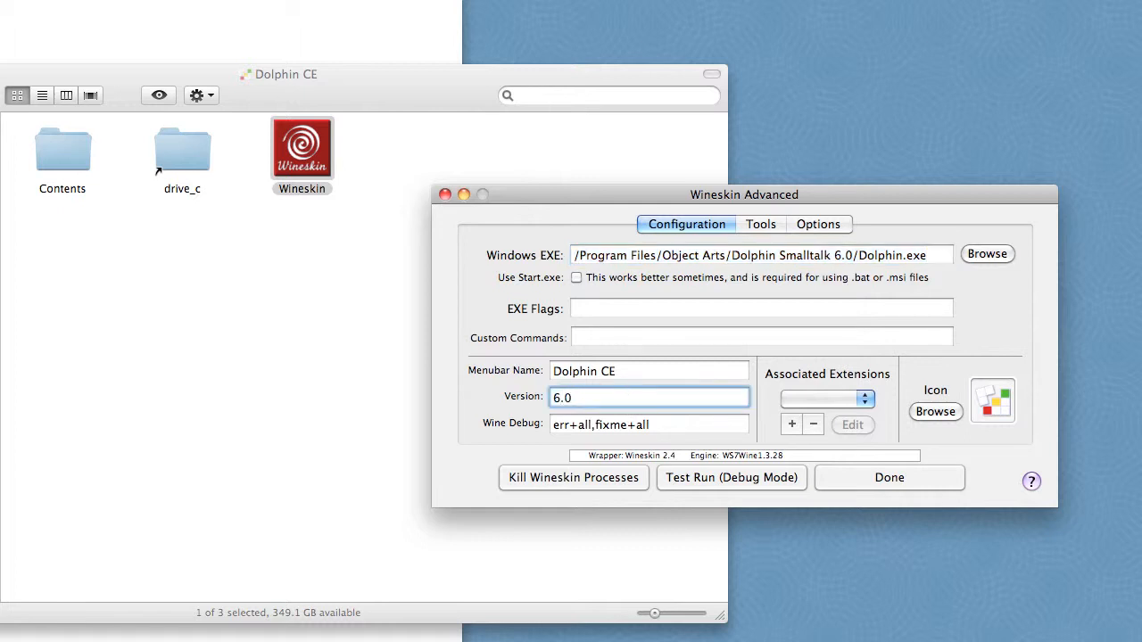
type("2")
left_click(879, 483)
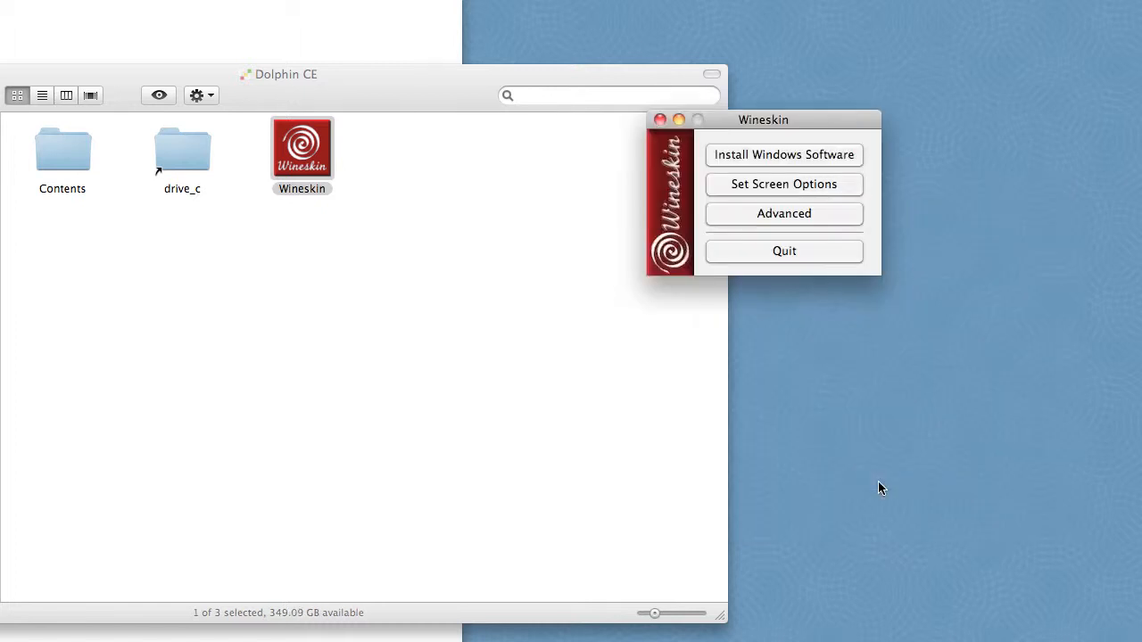
left_click(734, 256)
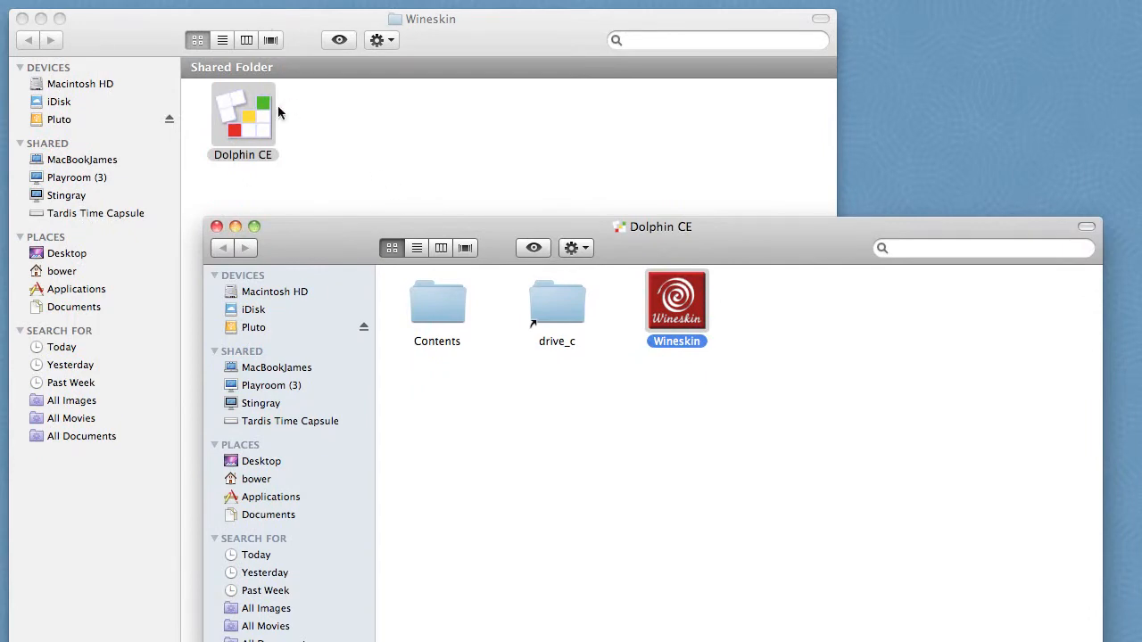
Add Dolphin CE to the Dock between the existing applications and launch it from there, dismissing its splash screen.
left_click_drag(261, 122, 546, 641)
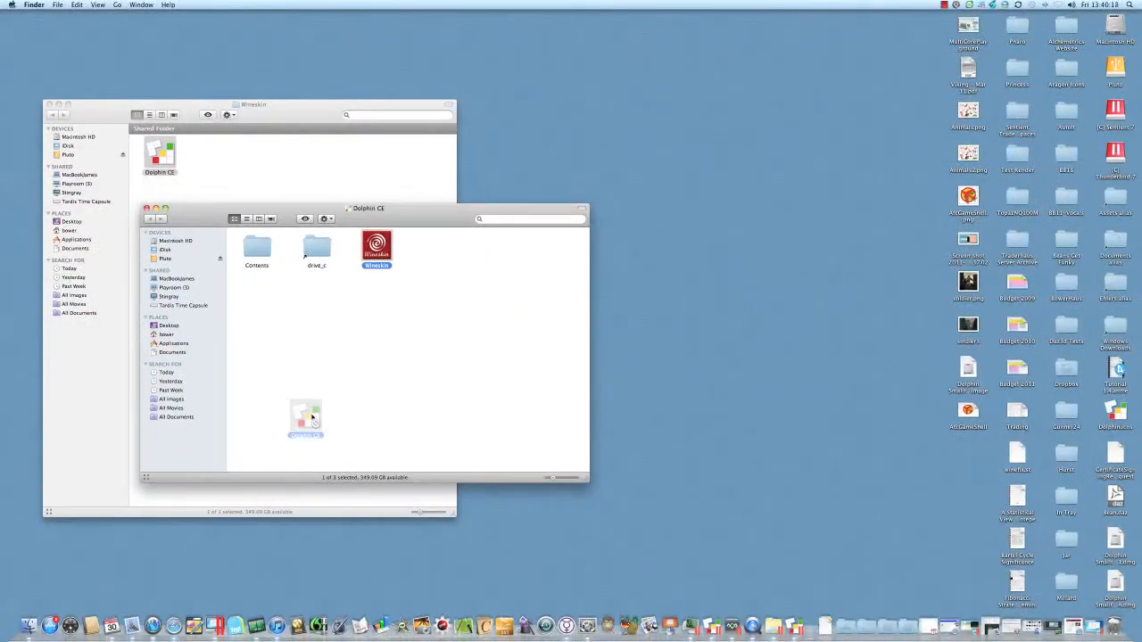
left_click_drag(312, 417, 292, 633)
left_click_drag(379, 625, 381, 621)
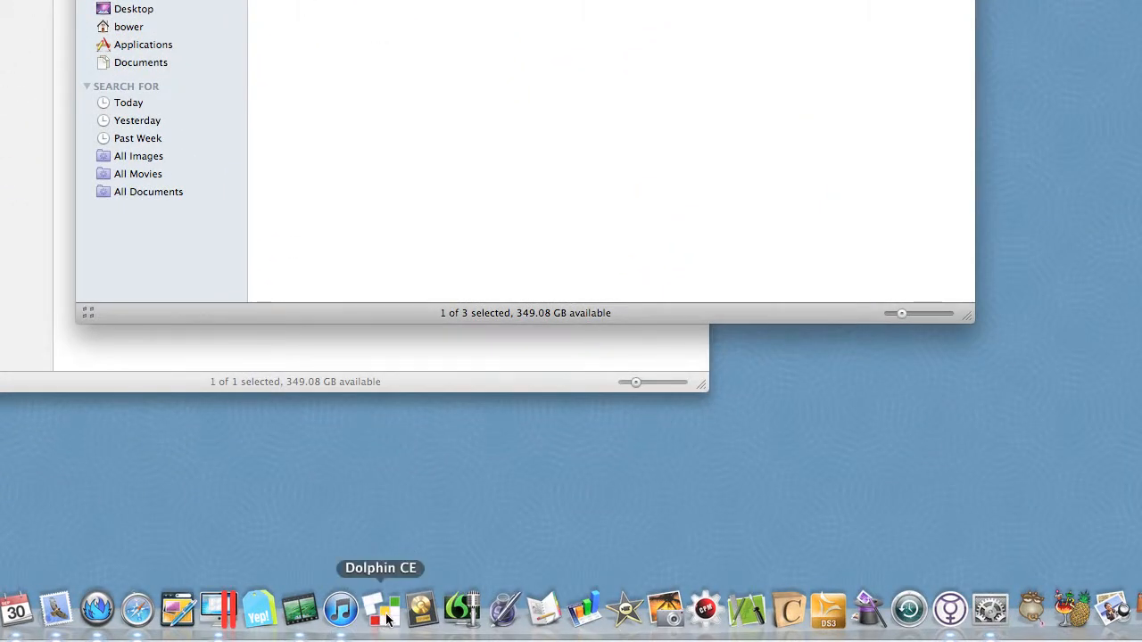
left_click(386, 620)
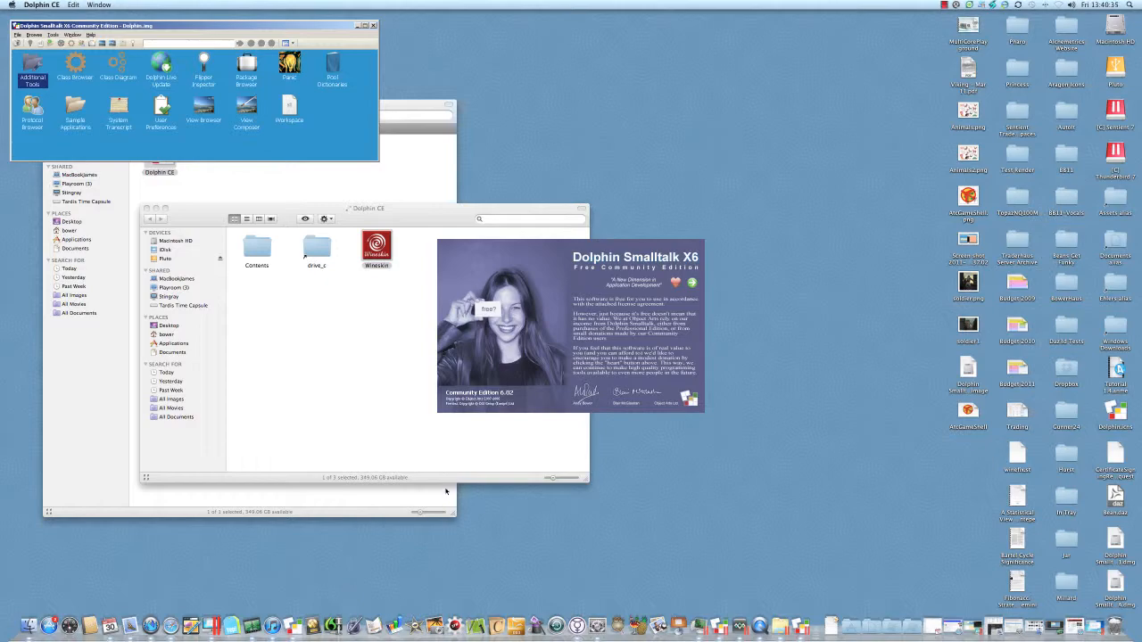
left_click(692, 285)
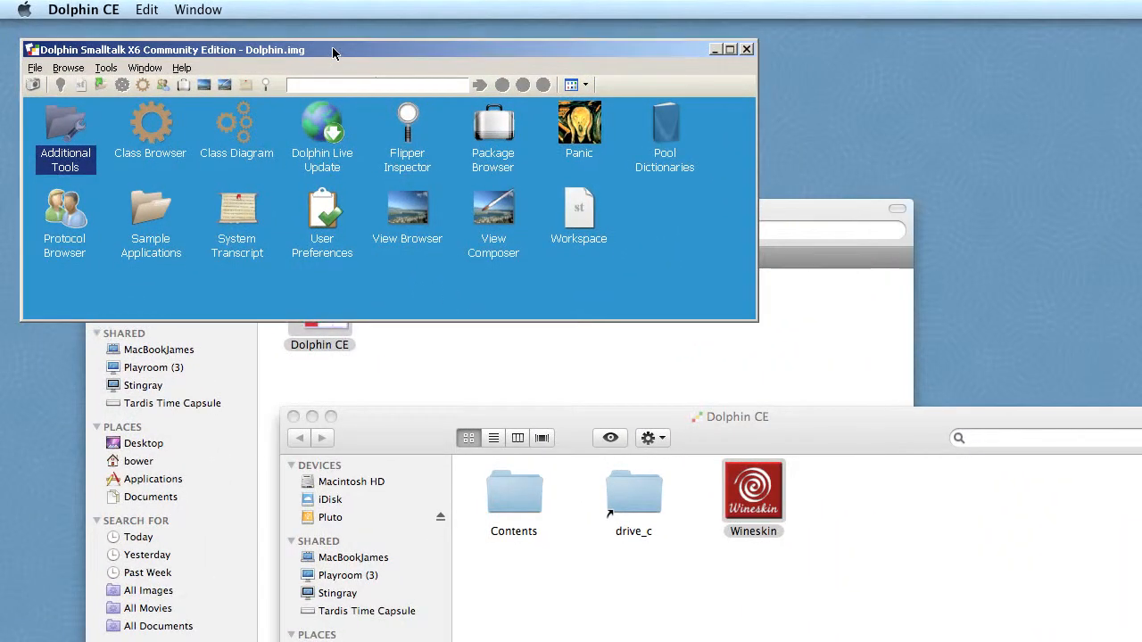
Open the Class Browser, restore its window from maximized size and move it below the Dolphin launcher's title bar.
double_click(152, 125)
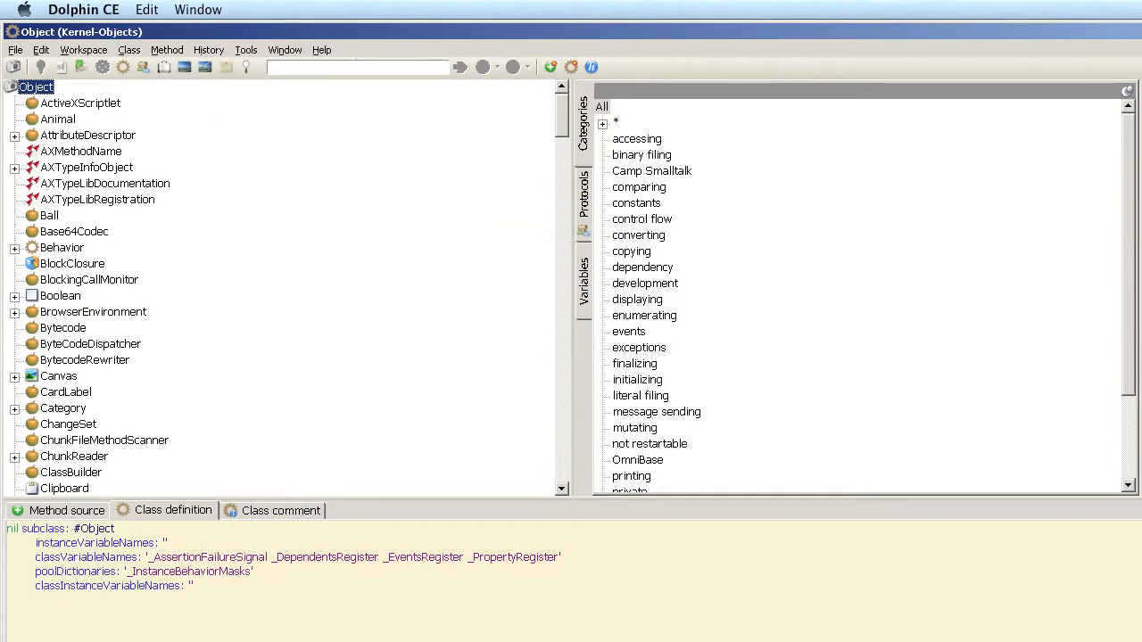
double_click(539, 31)
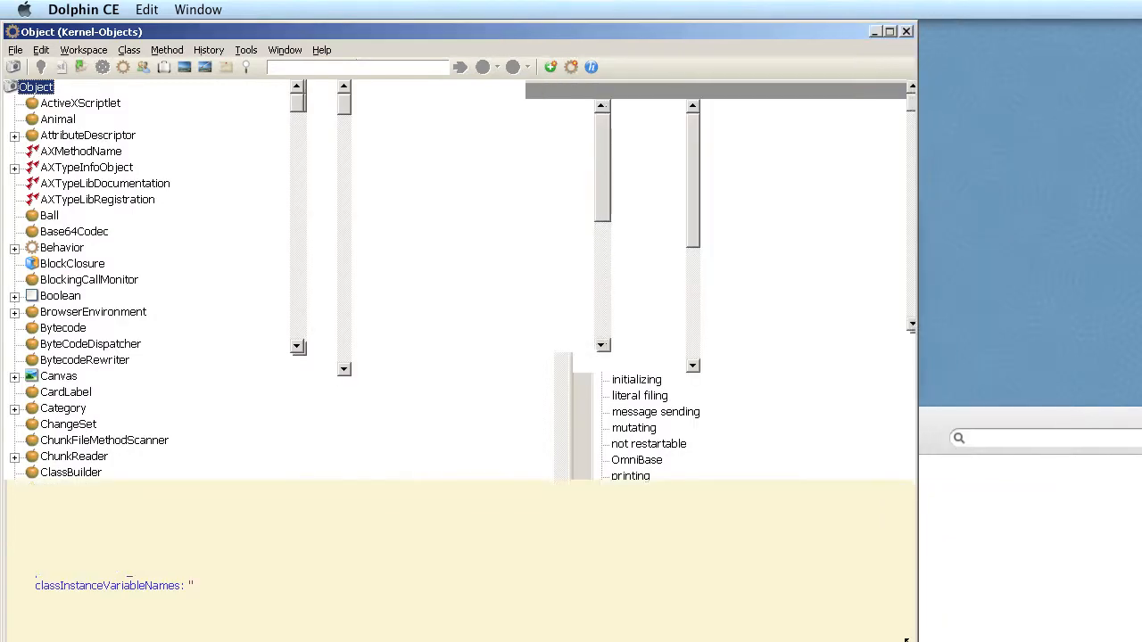
left_click_drag(547, 43, 536, 132)
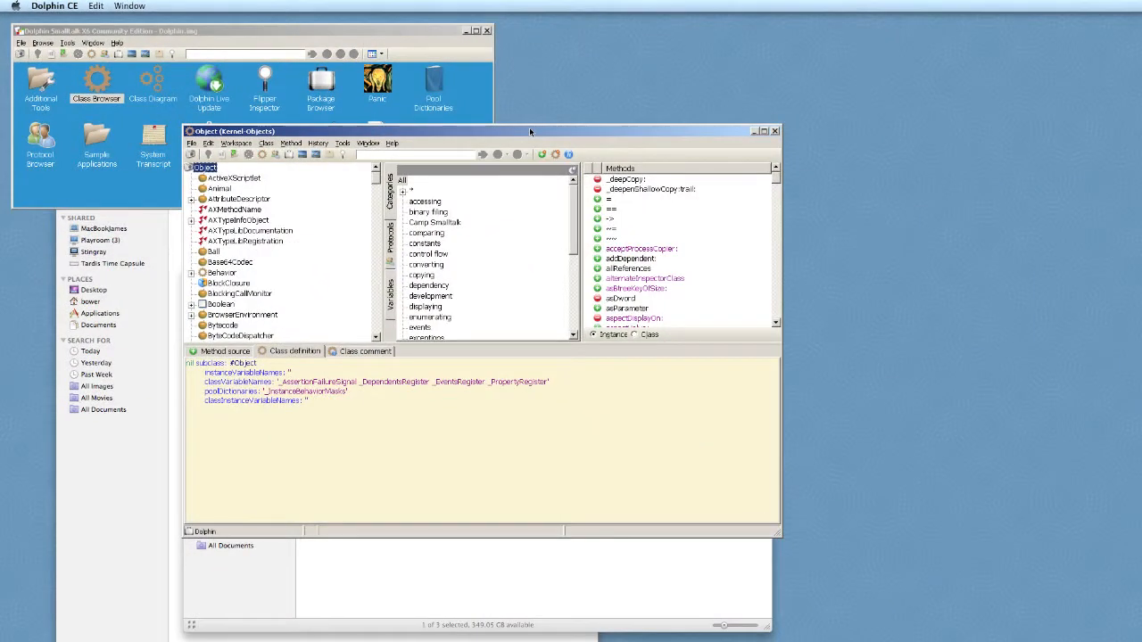